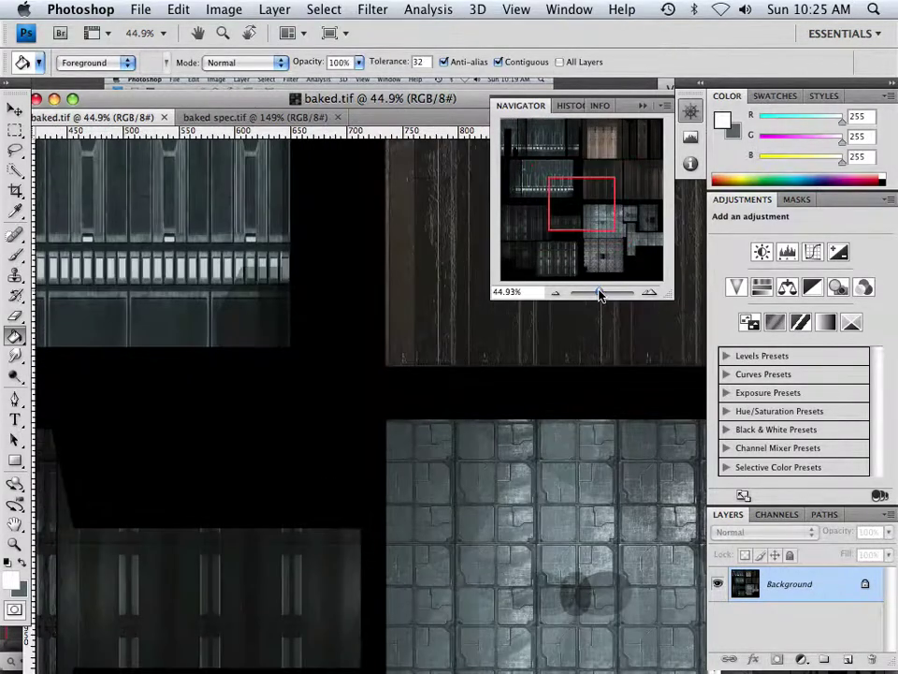
- Inspect the panel texture at several zoom levels, including 100%, with the Navigator
left_click_drag(571, 222, 541, 192)
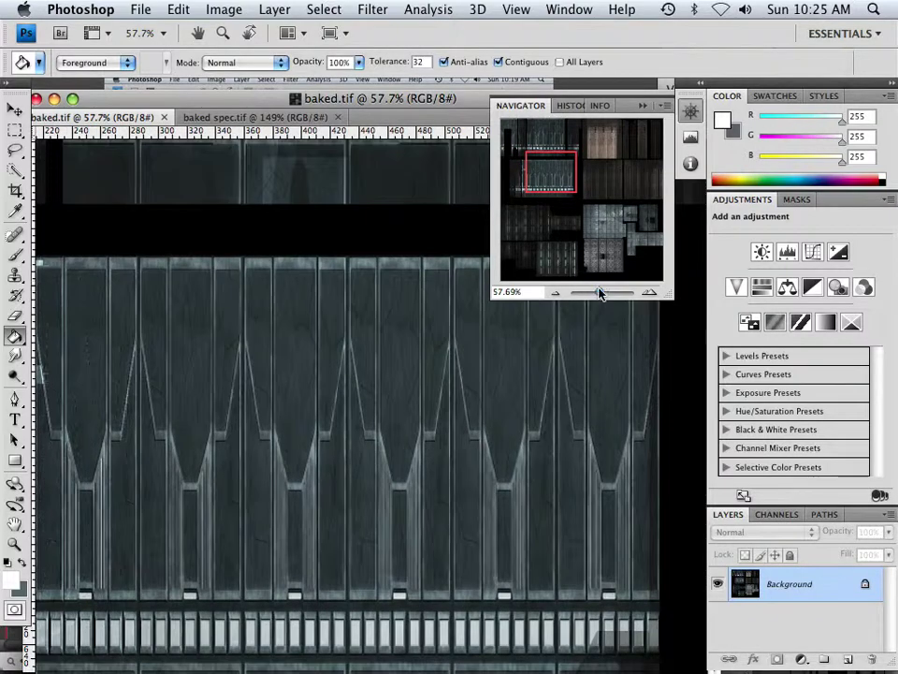
left_click_drag(600, 293, 604, 295)
key("super+1")
left_click_drag(537, 185, 549, 186)
left_click_drag(604, 296, 599, 295)
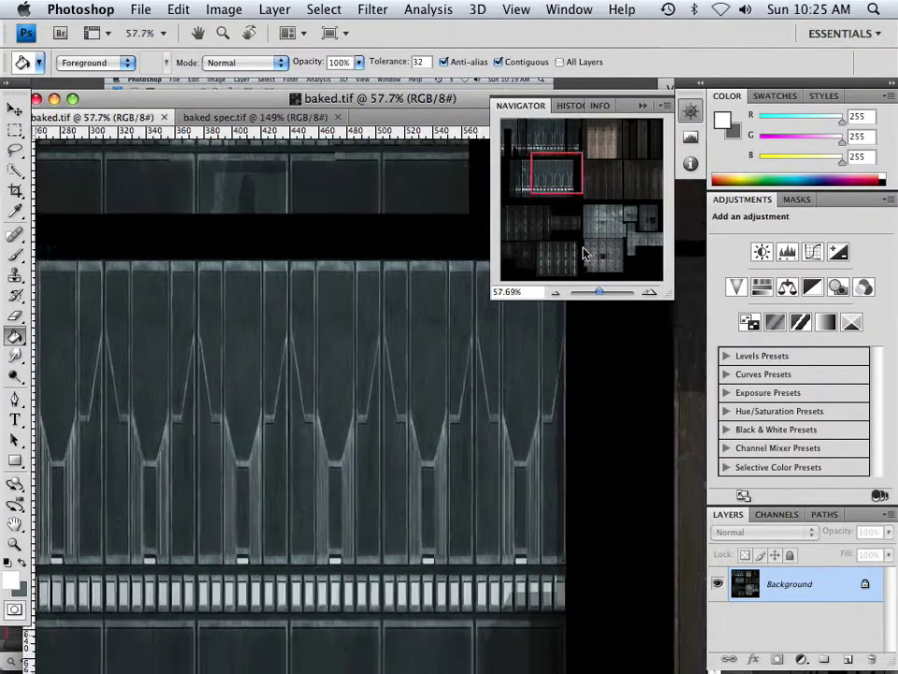
left_click_drag(543, 188, 526, 154)
- Add an empty Layer 1 and pick the 23 px scattered splatter brush
left_click(845, 663)
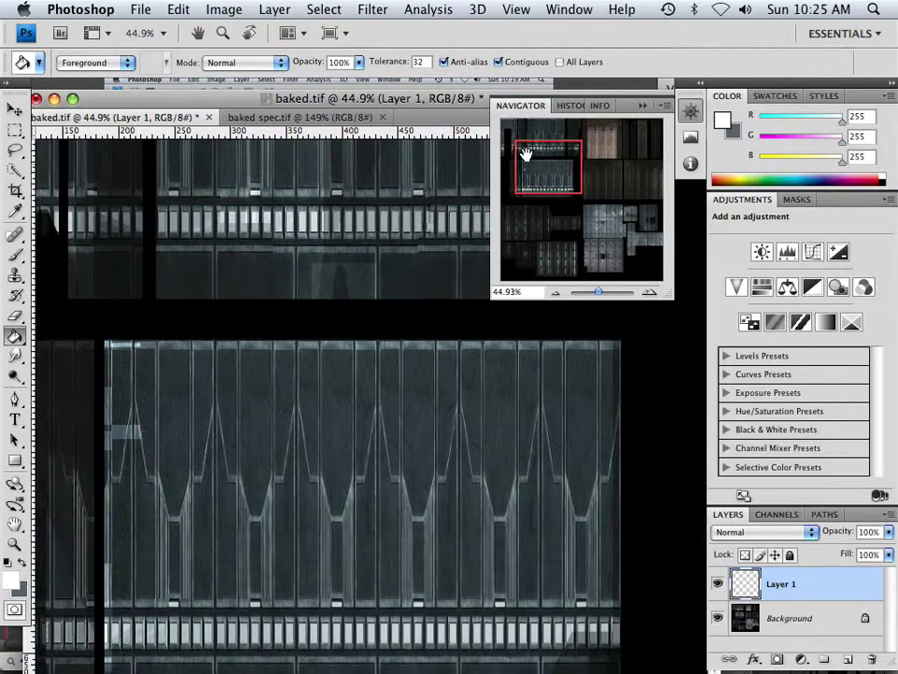
left_click(15, 255)
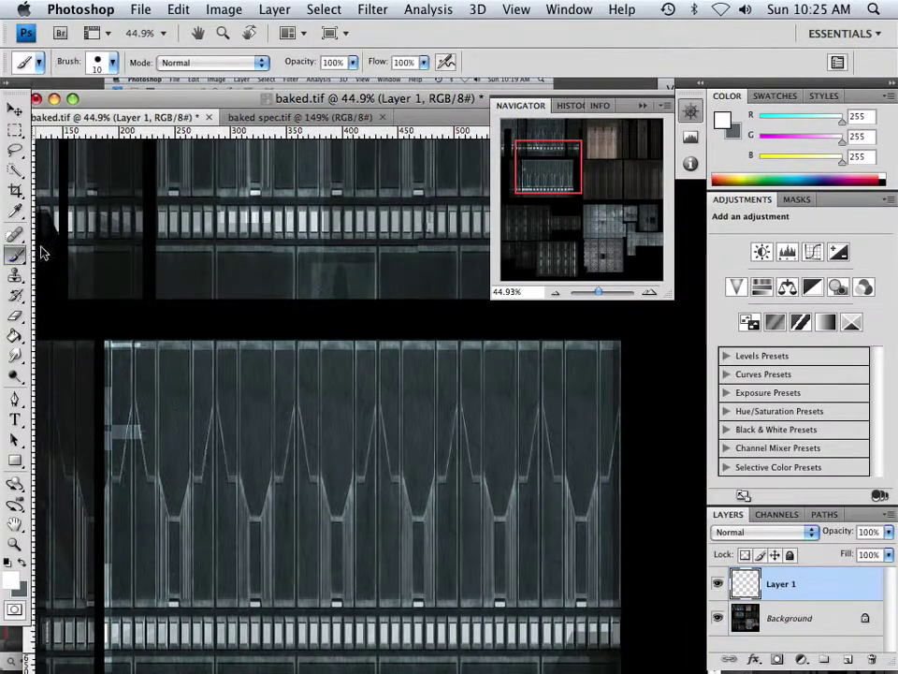
left_click(103, 63)
left_click(176, 210)
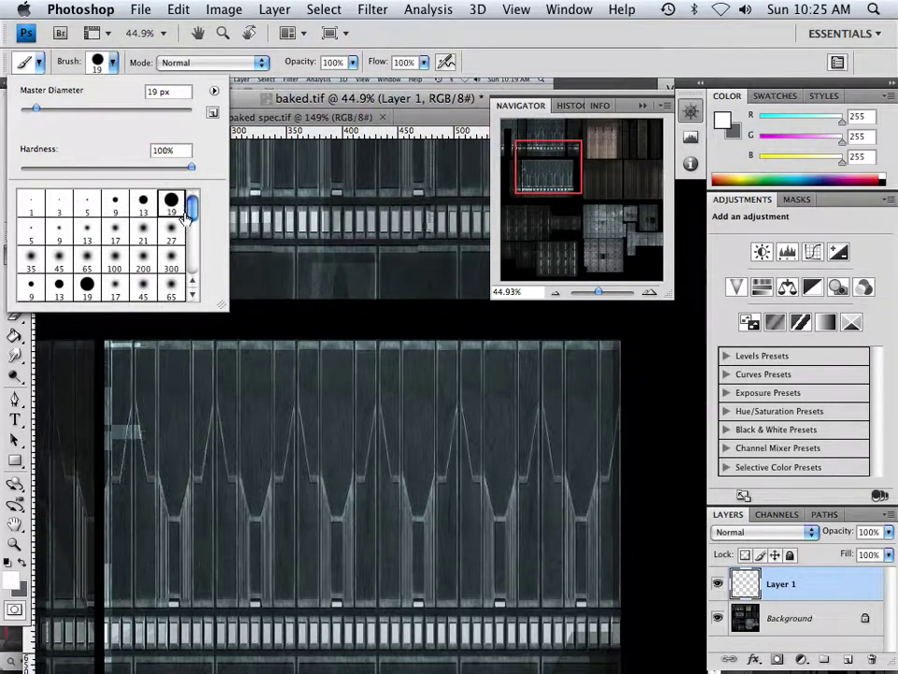
left_click_drag(192, 204, 188, 238)
left_click(172, 217)
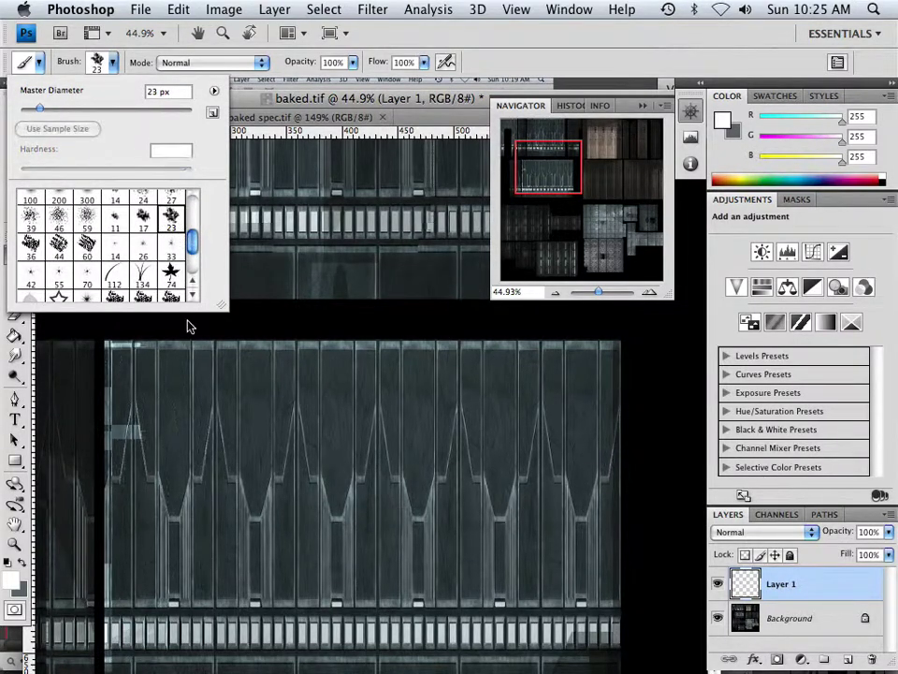
left_click(356, 319)
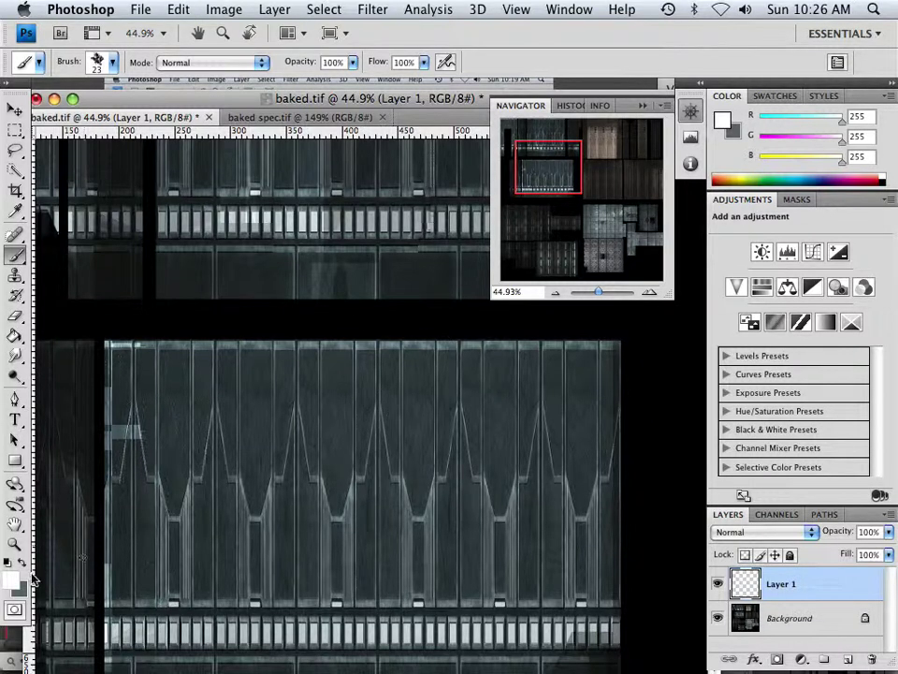
- Set the foreground colour to dark red 441b1b
left_click(13, 580)
left_click(387, 363)
left_click(399, 402)
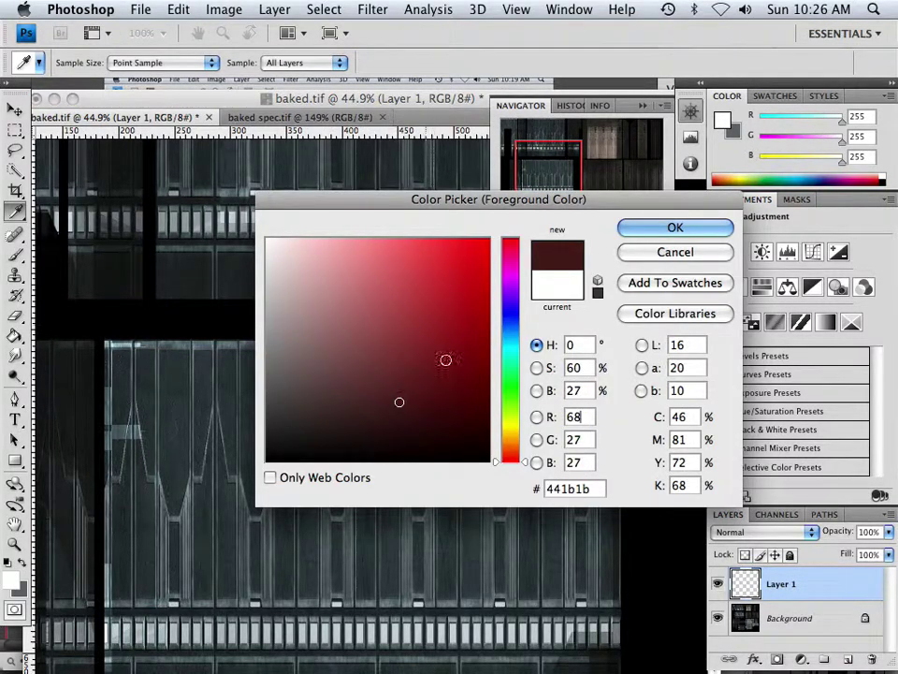
left_click(647, 229)
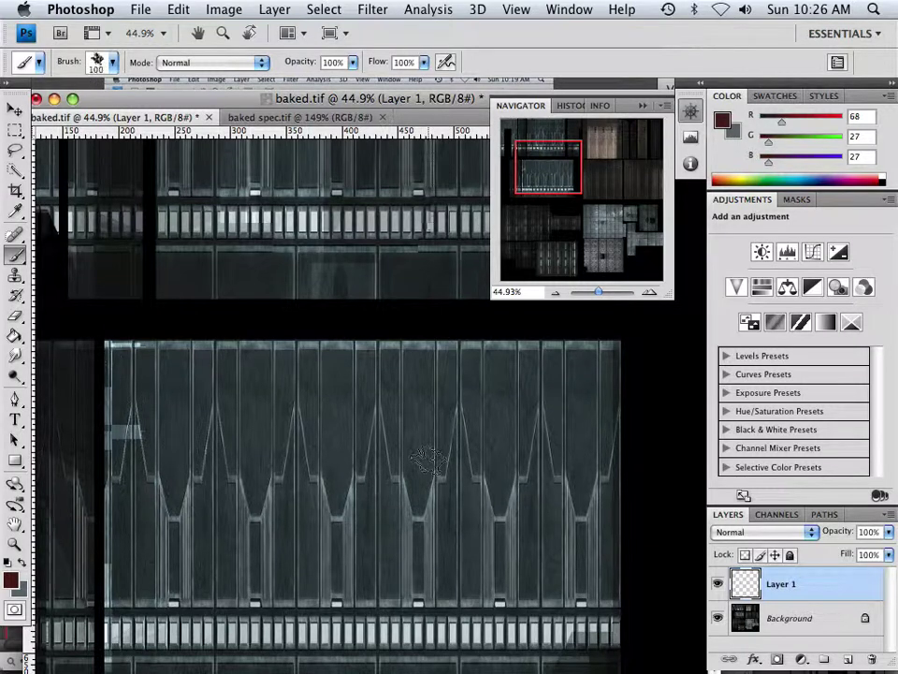
- Stamp a 300 px splatter on the panel and set Layer 1's blend mode to Overlay
key("bracketright")
key("bracketright")
key("bracketright")
key("bracketright")
key("bracketright")
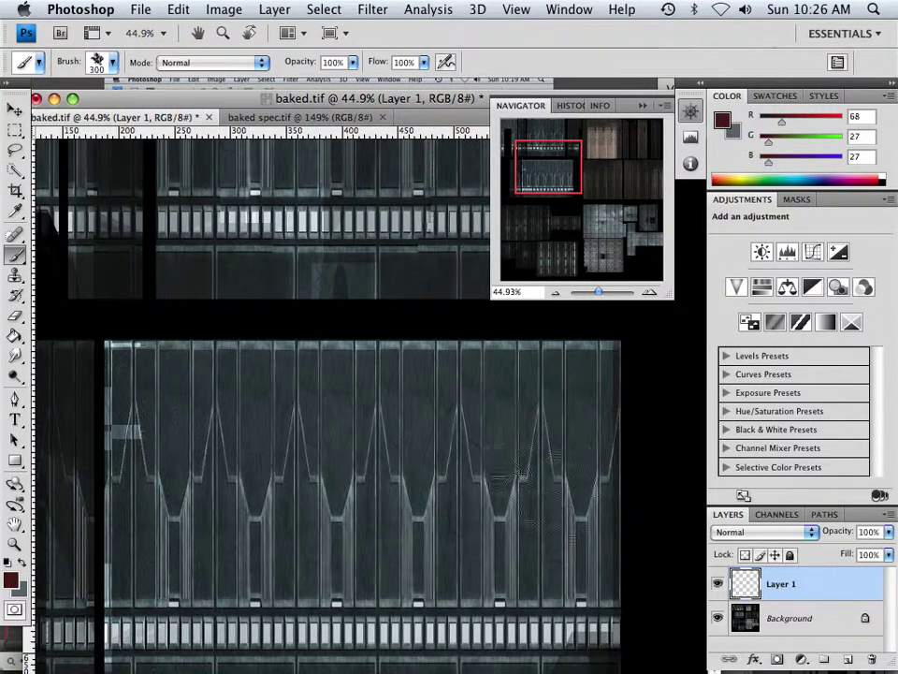
left_click(451, 449)
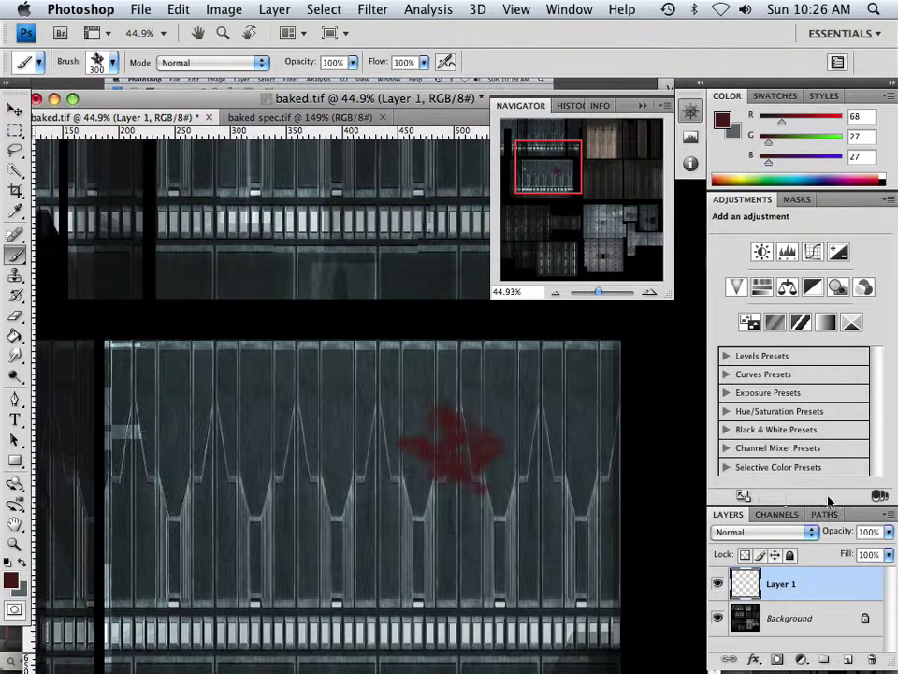
left_click(810, 531)
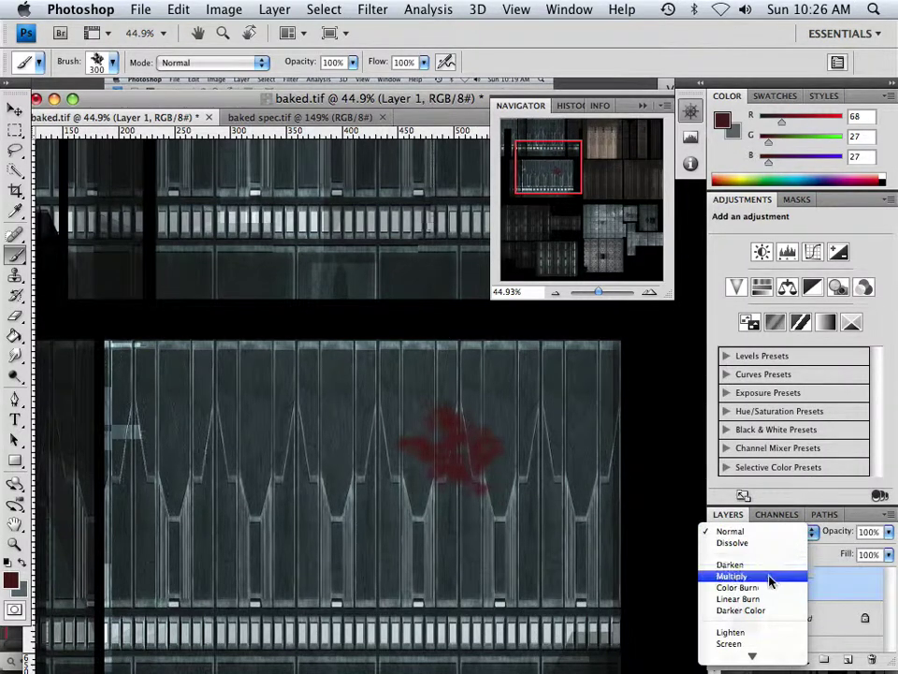
left_click(767, 582)
left_click(806, 531)
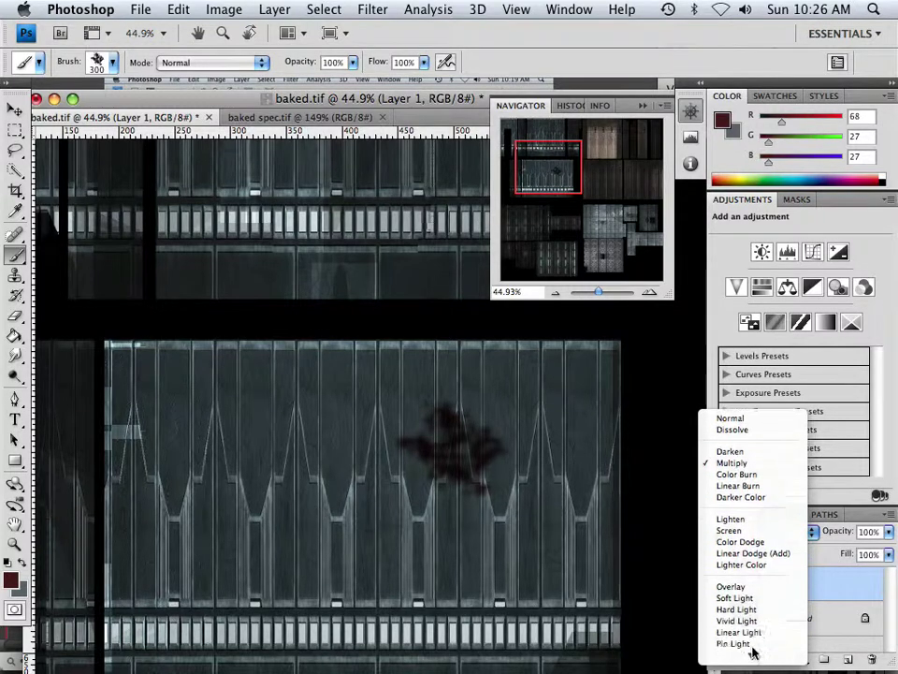
left_click(748, 576)
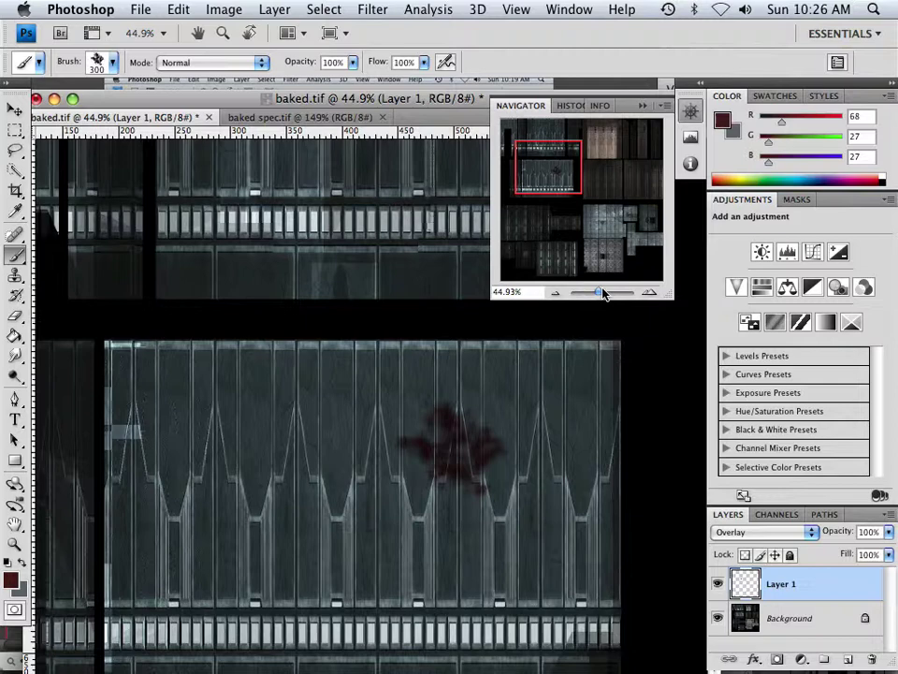
- Lower Layer 1's opacity to 65%, then zoom out to view the whole atlas
left_click_drag(604, 294, 598, 298)
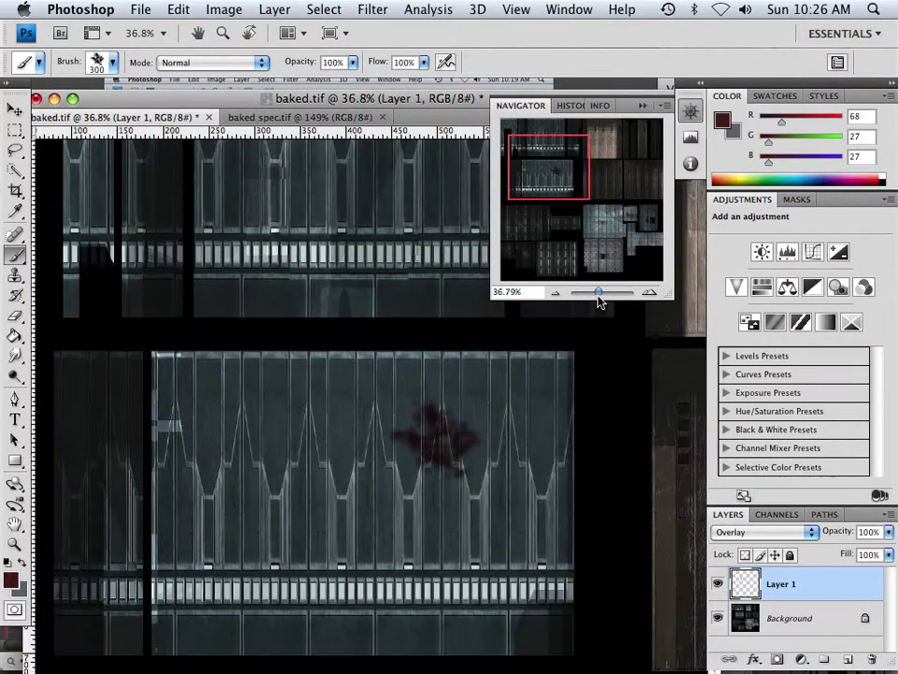
left_click(888, 555)
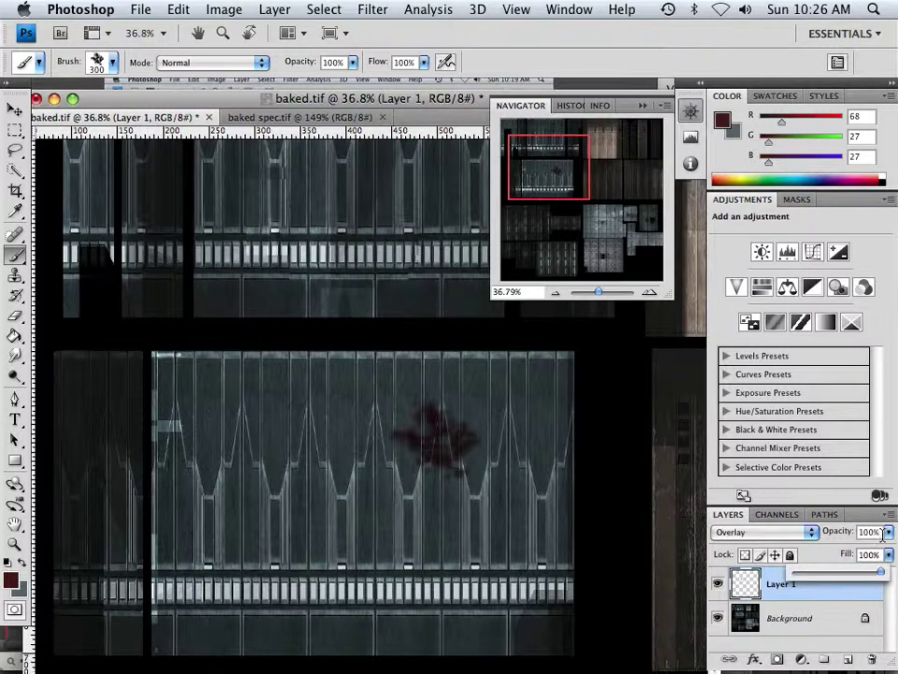
left_click(885, 531)
left_click_drag(853, 559, 851, 558)
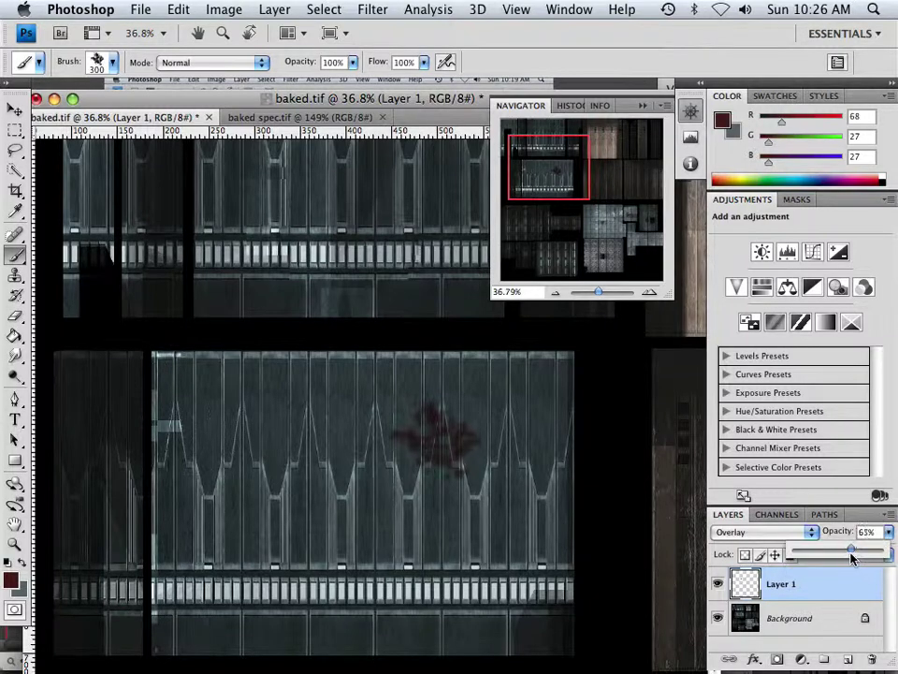
left_click_drag(598, 292, 601, 291)
left_click_drag(545, 178, 558, 181)
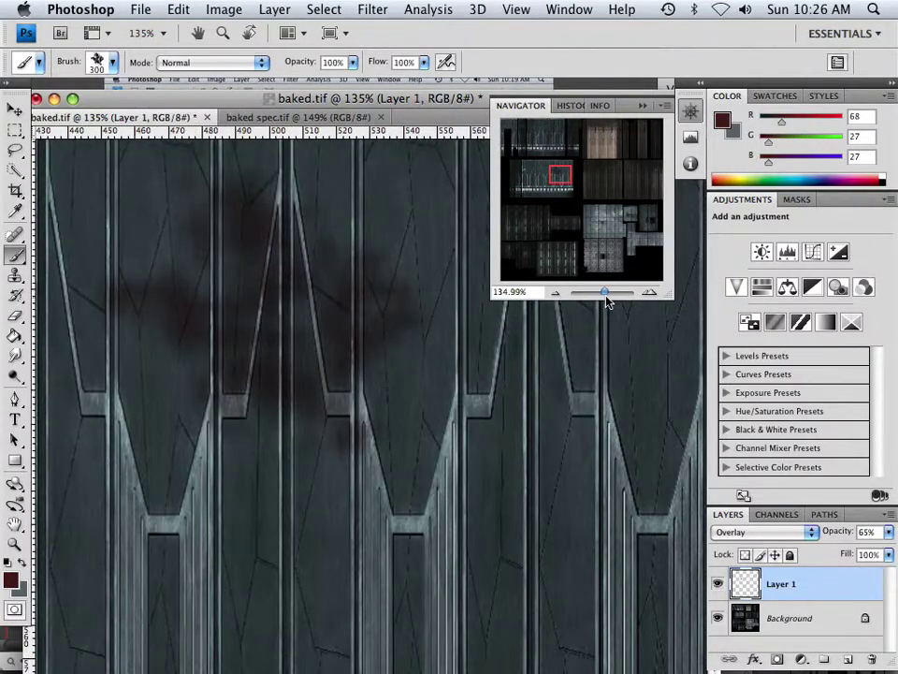
left_click_drag(605, 296, 595, 302)
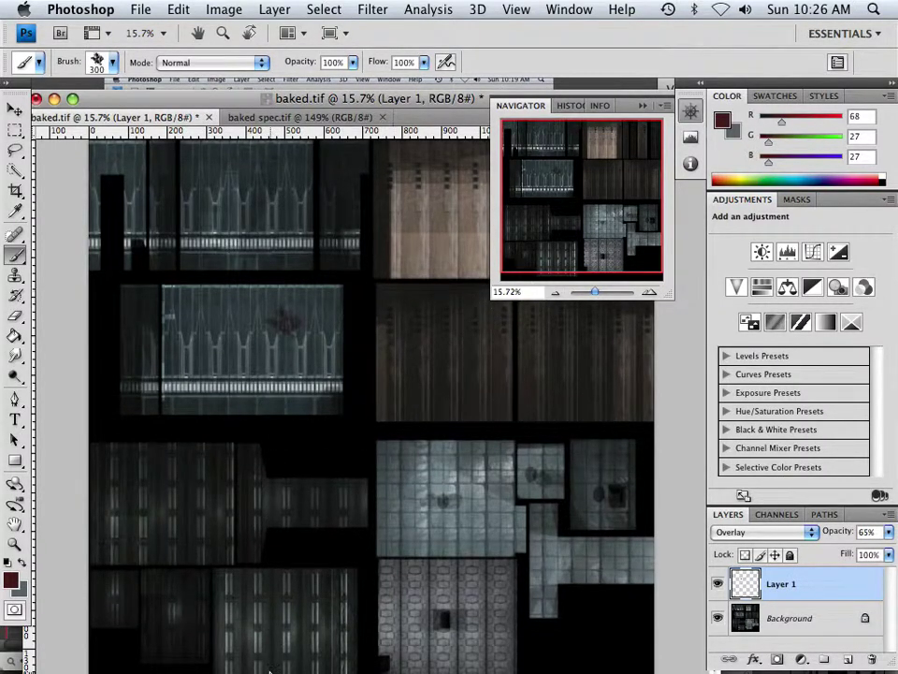
mouse_move(261, 655)
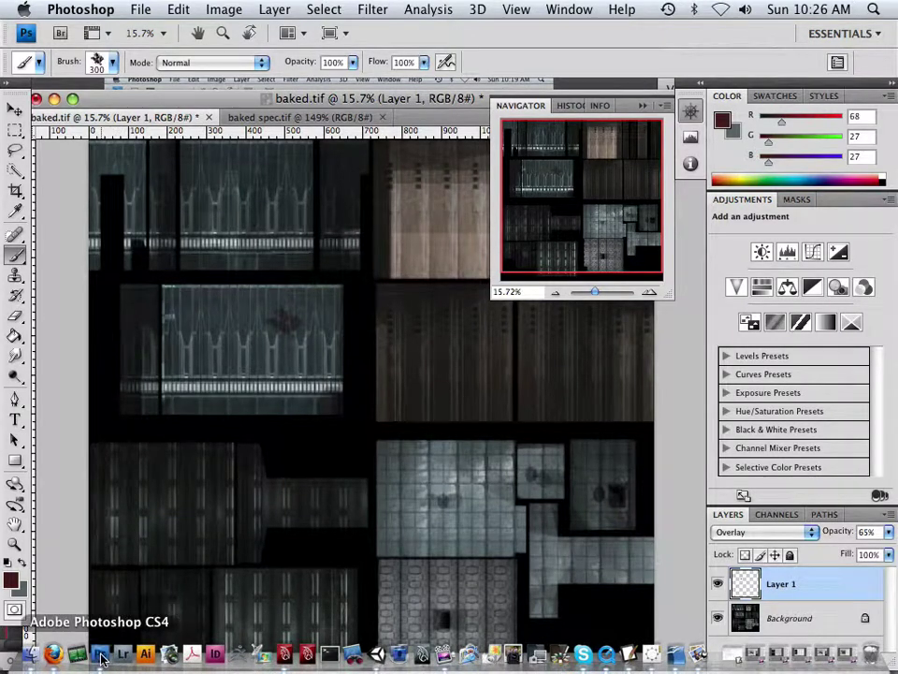
- In Firefox, load houseoftutorials.net/Zfleamarket and scroll down to the Metal album
left_click(53, 654)
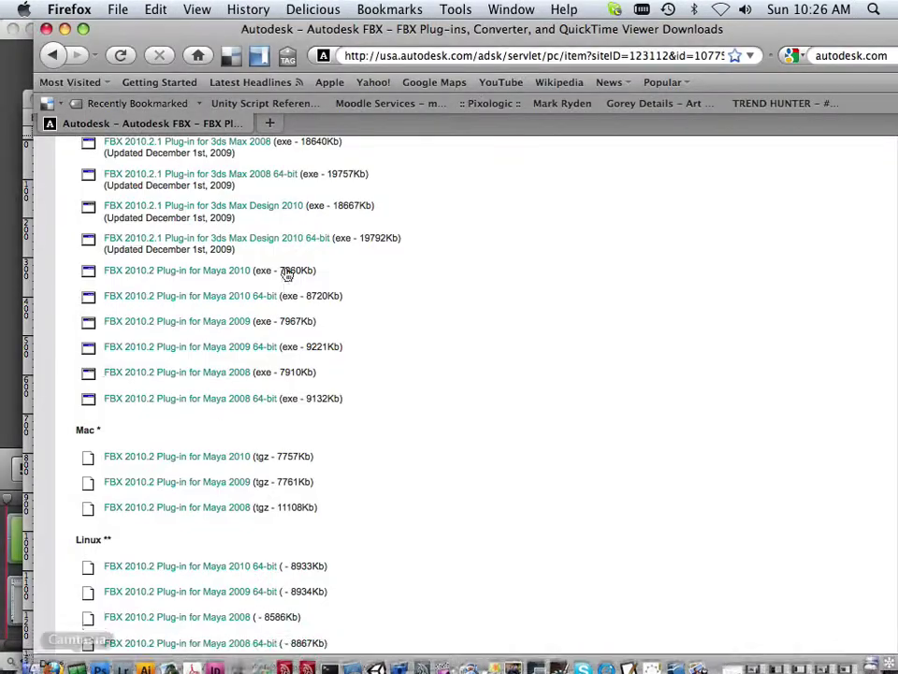
left_click(410, 56)
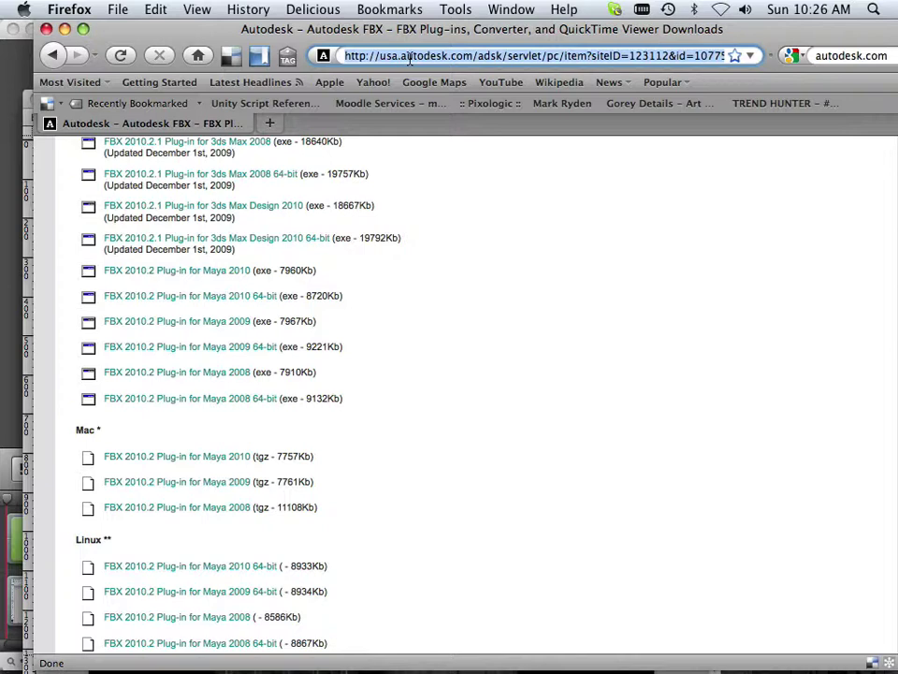
type("www.hou")
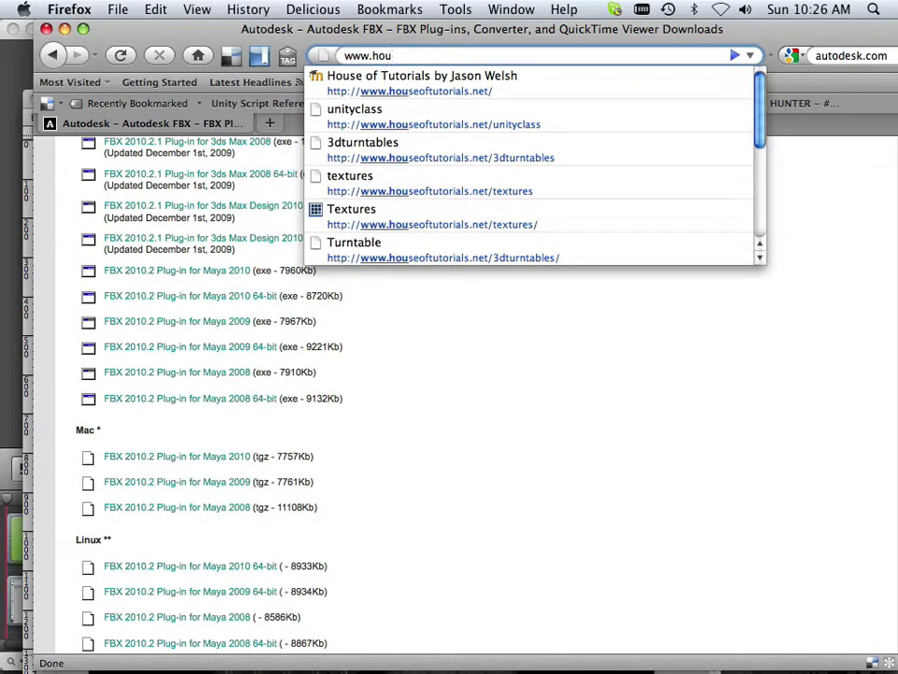
key("Down")
type("Z")
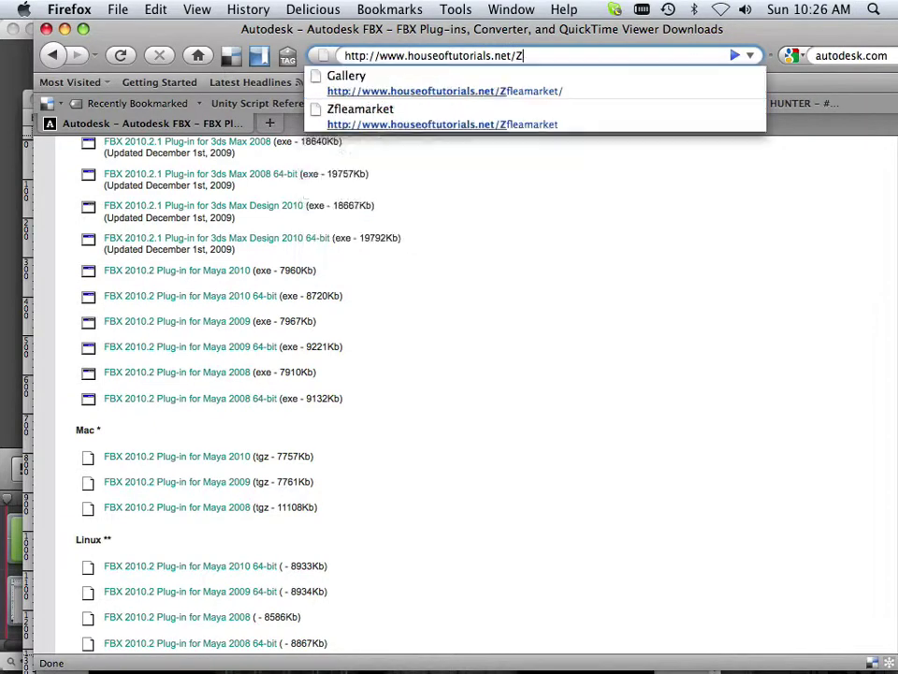
type("fleamarket")
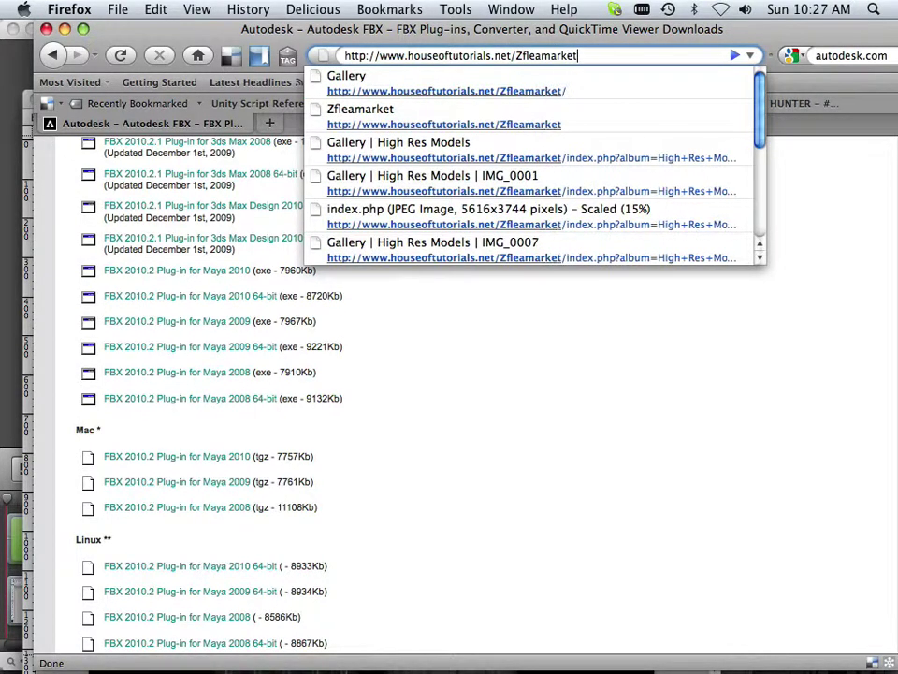
key("Return")
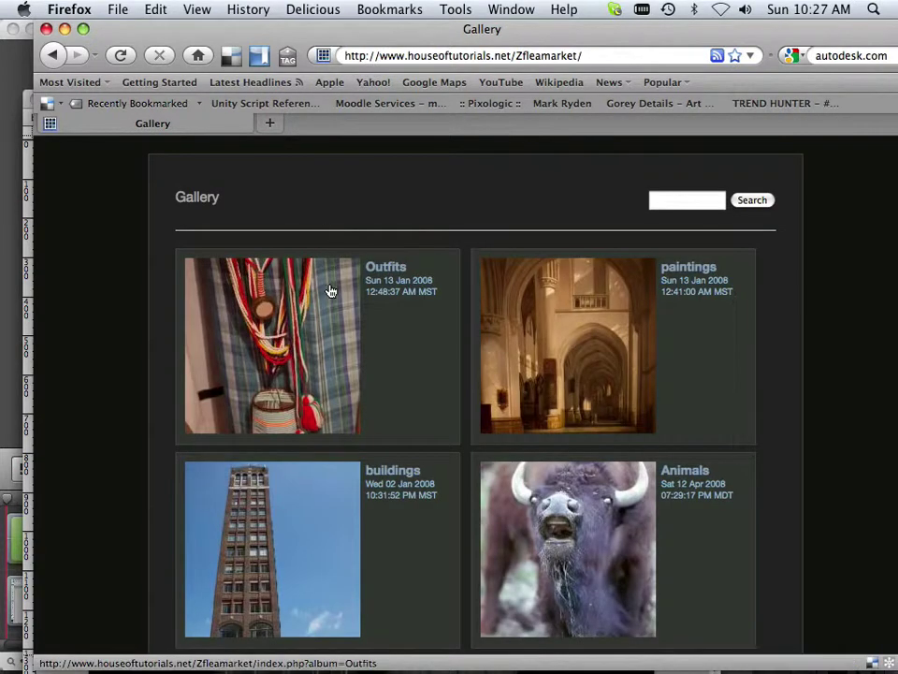
scroll(330, 288, "down", 8)
scroll(330, 285, "down", 7)
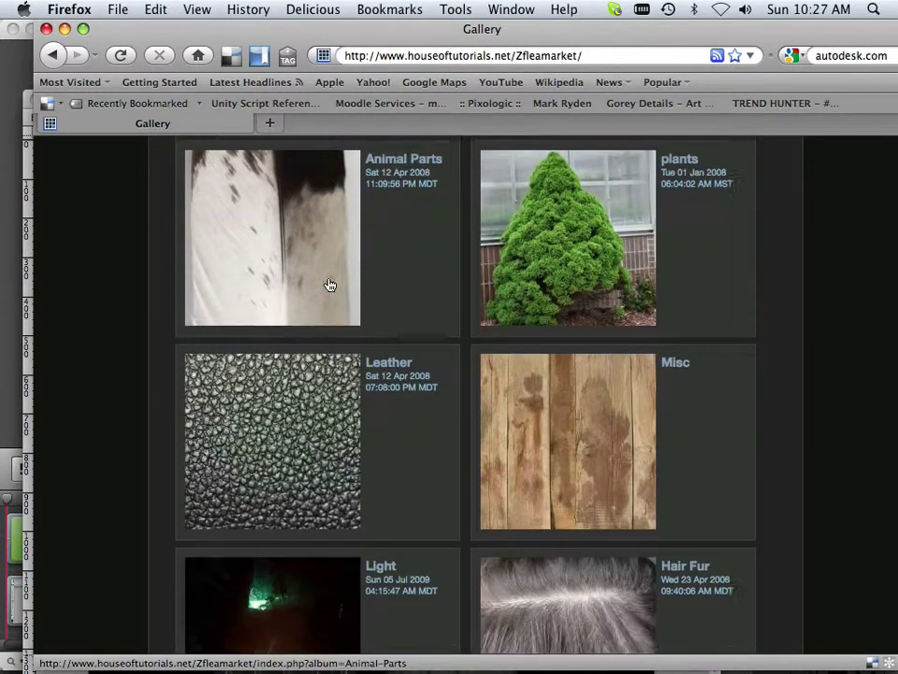
scroll(329, 285, "down", 10)
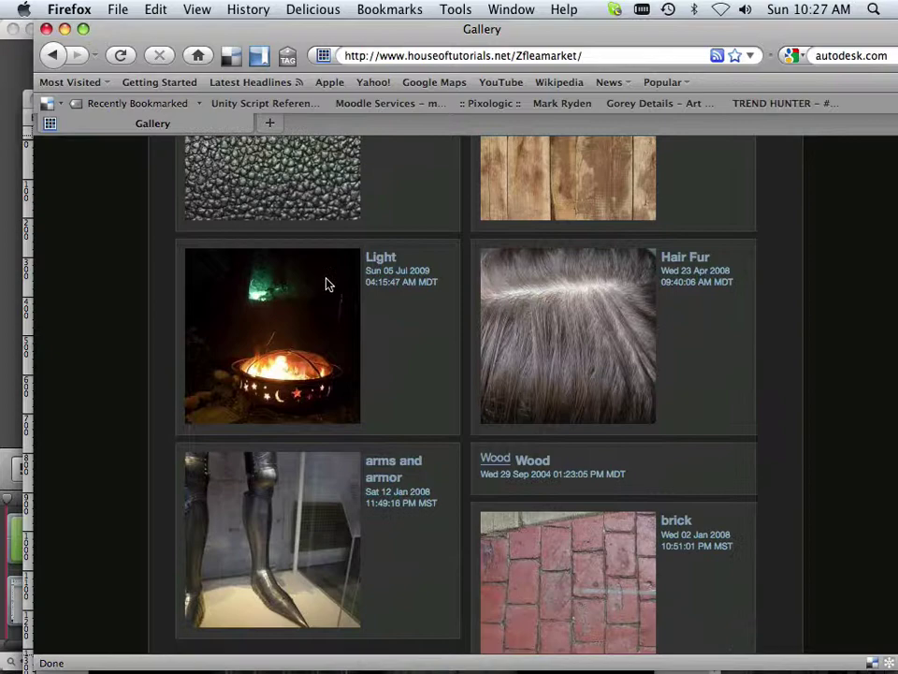
scroll(327, 285, "down", 12)
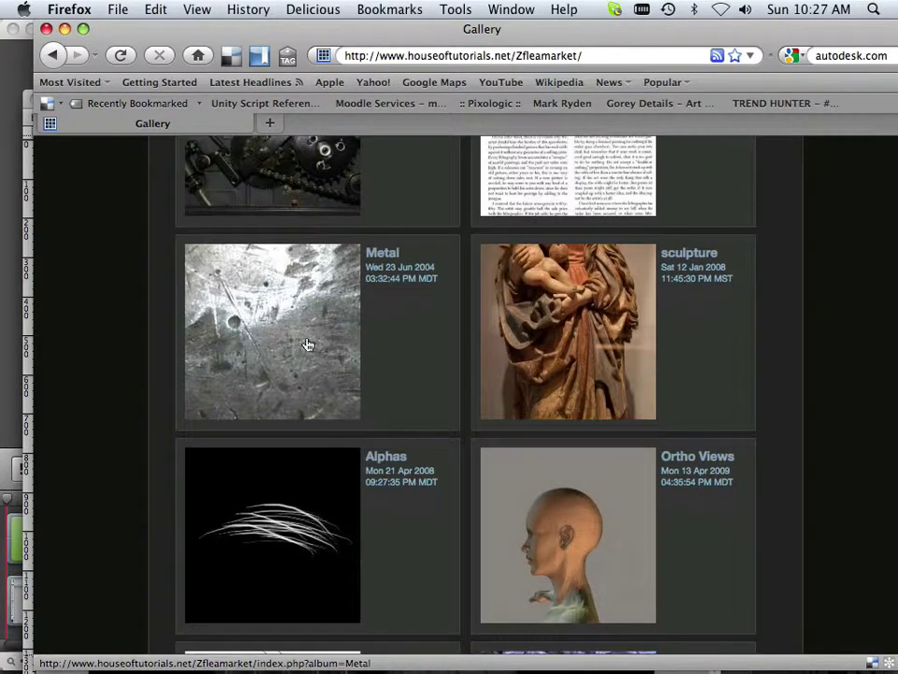
- Open the T68_Black_Metal texture from the Metal album at full size and copy the image
left_click(307, 345)
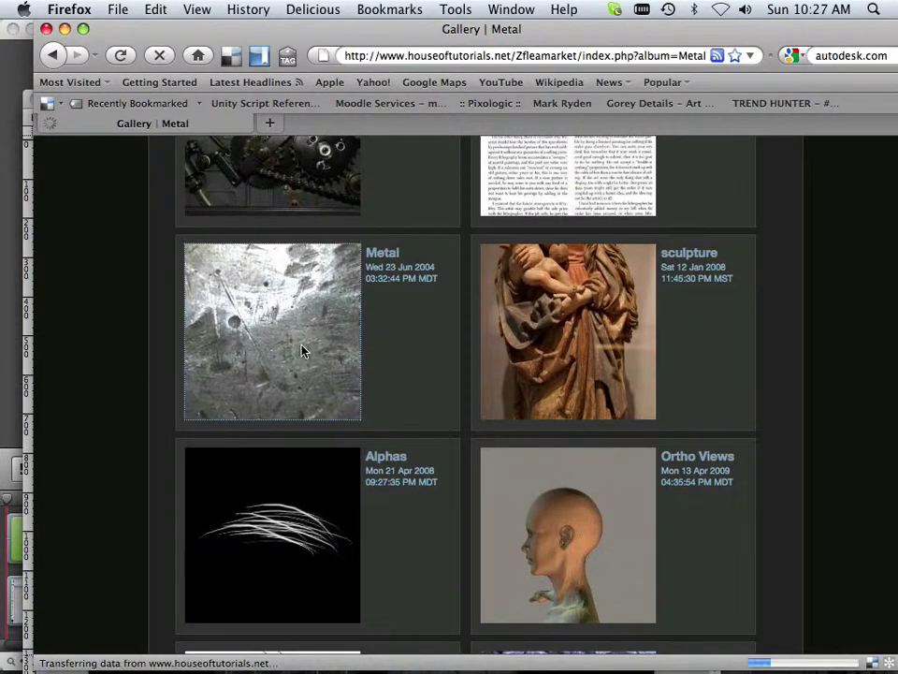
scroll(303, 351, "down", 4)
scroll(302, 350, "down", 10)
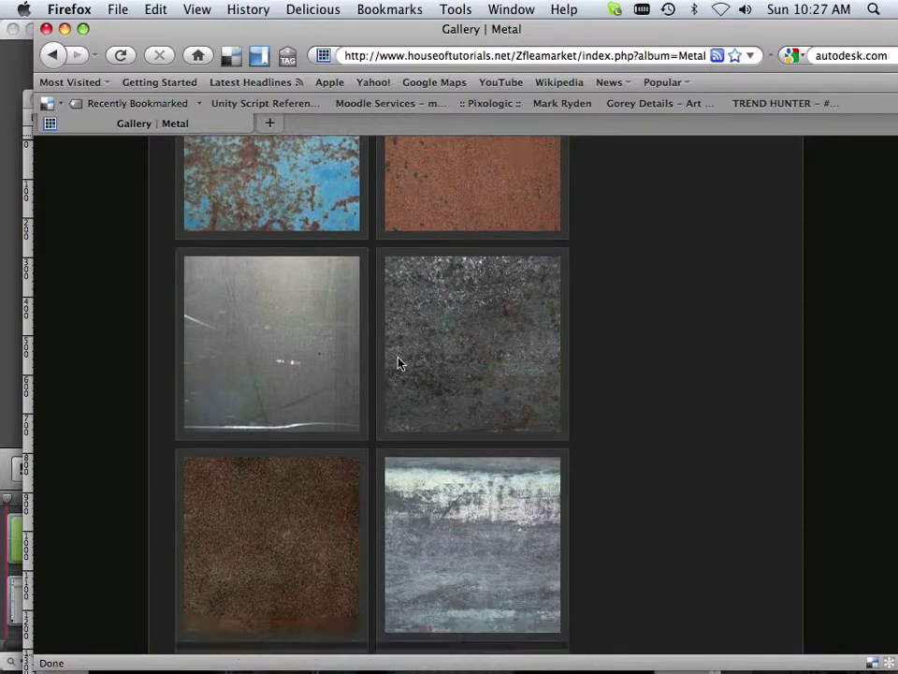
scroll(432, 353, "down", 10)
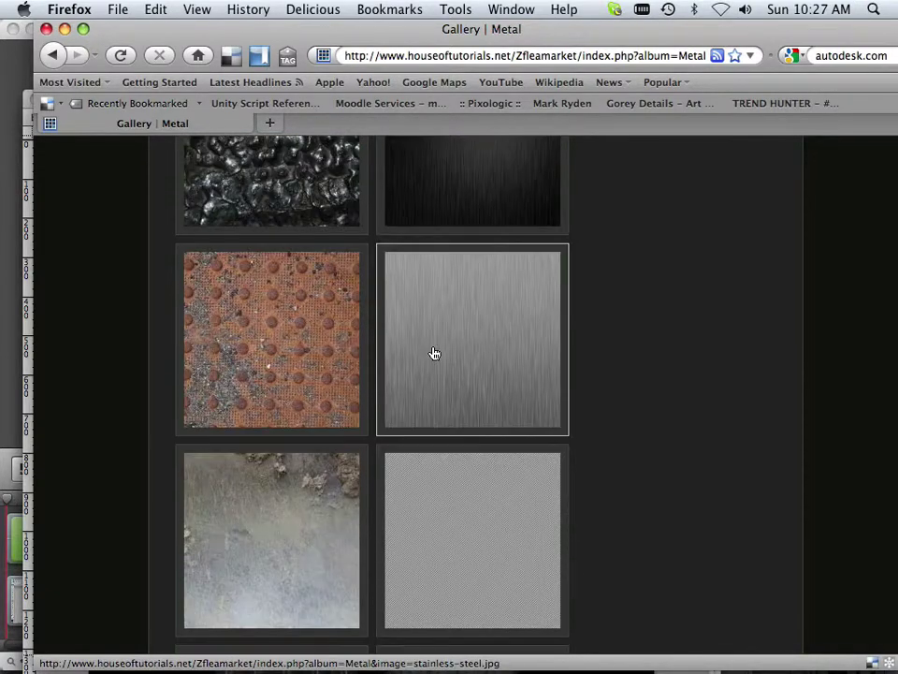
scroll(435, 361, "down", 2)
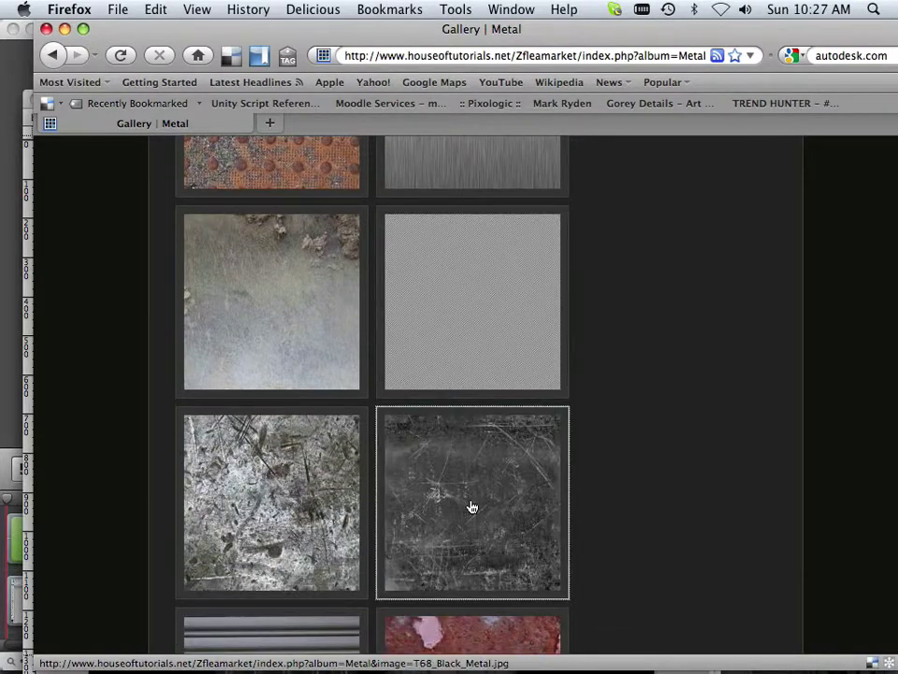
left_click(473, 504)
left_click(433, 397)
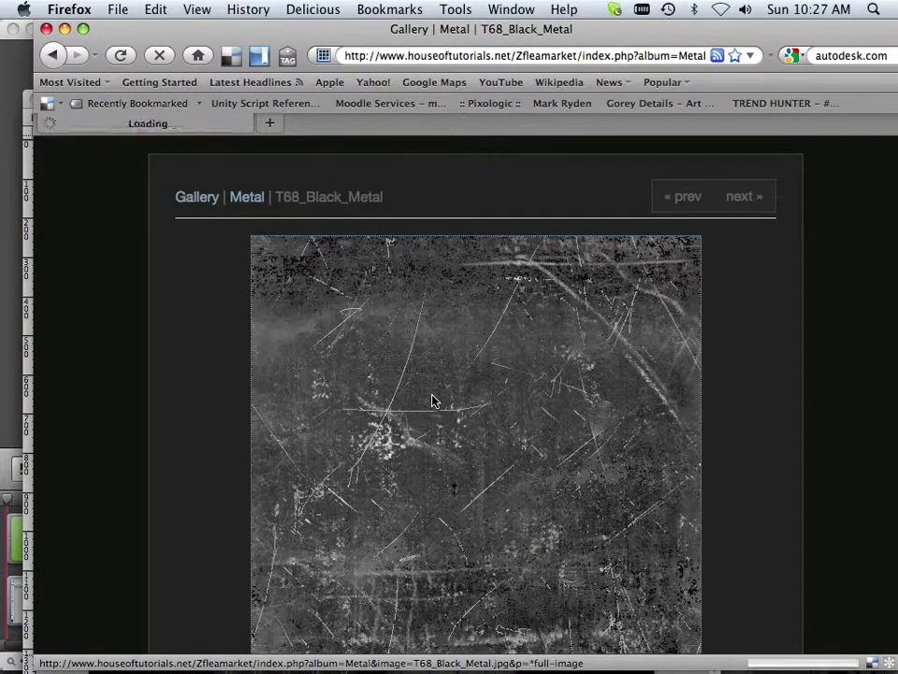
right_click(314, 351)
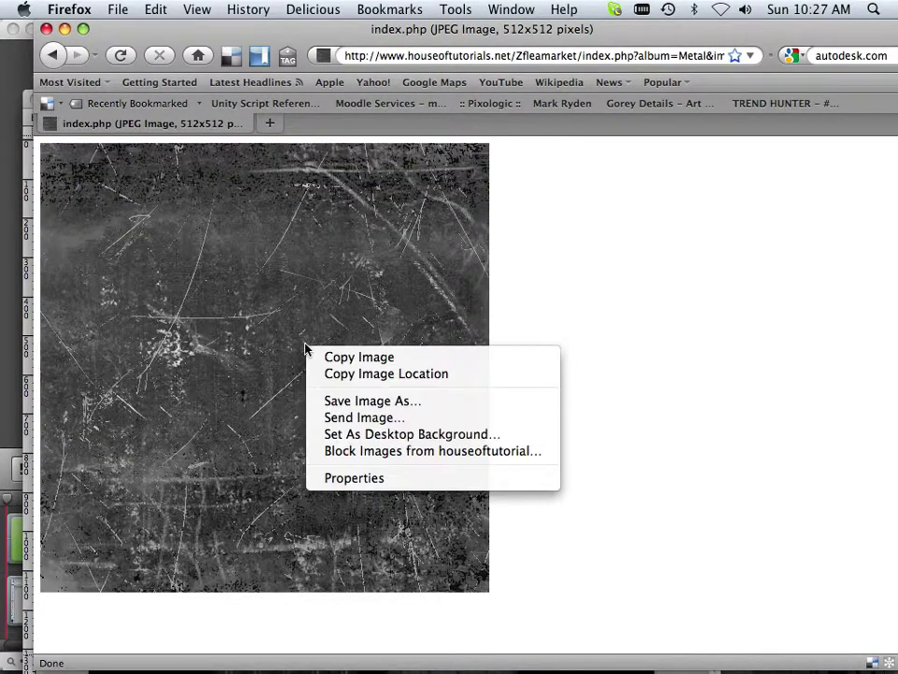
left_click(318, 357)
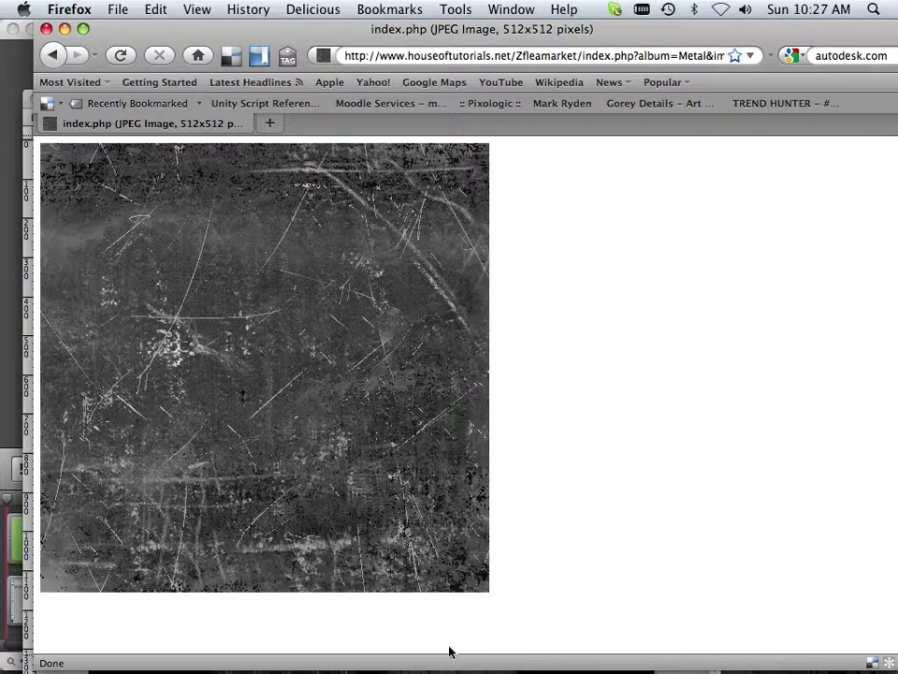
mouse_move(451, 666)
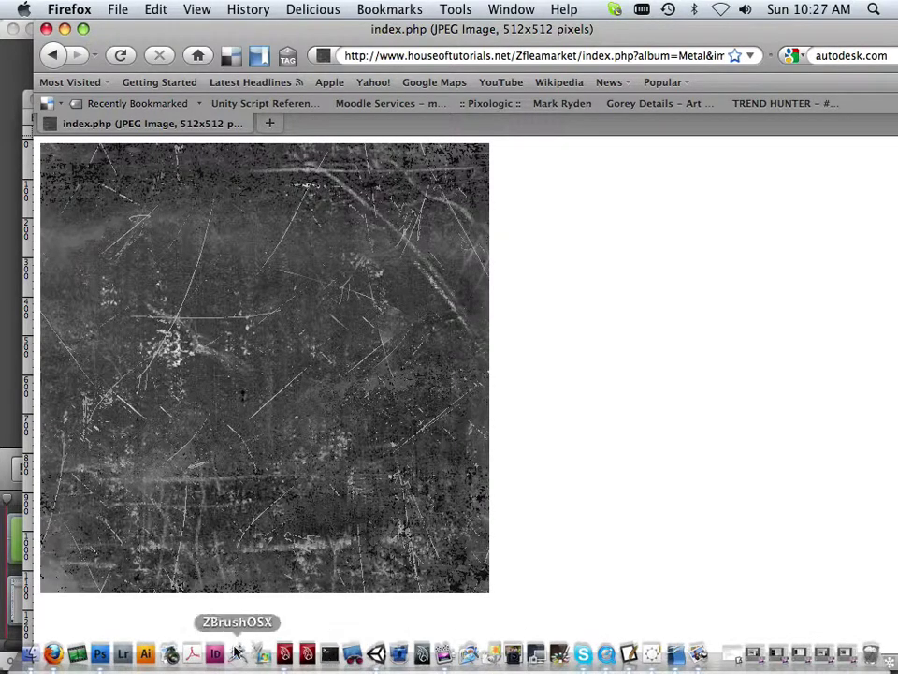
- Paste the metal image into baked.tif and scale it over the atlas's top-left quarter
left_click(100, 653)
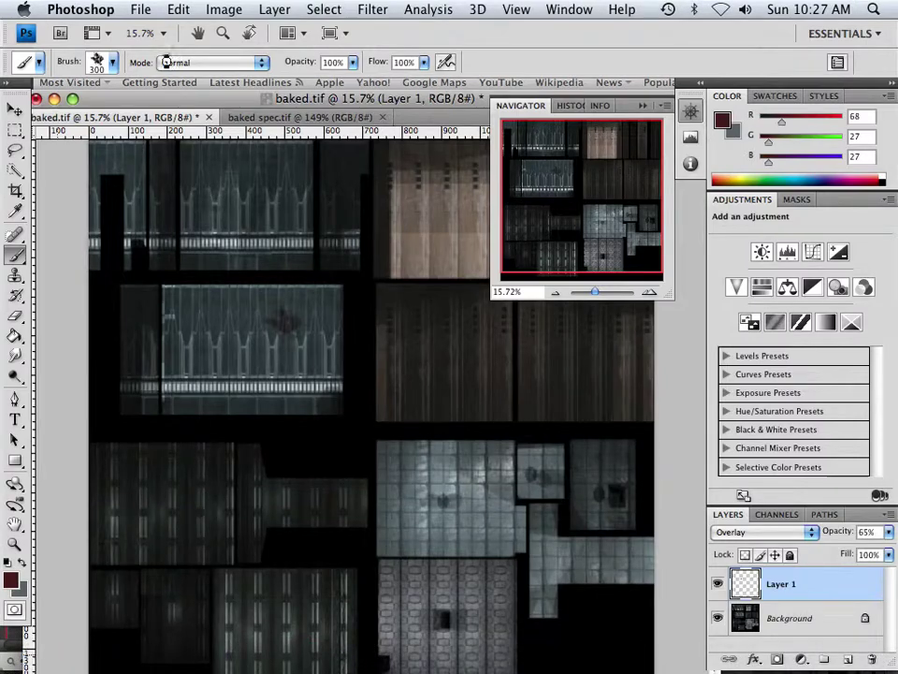
left_click(178, 10)
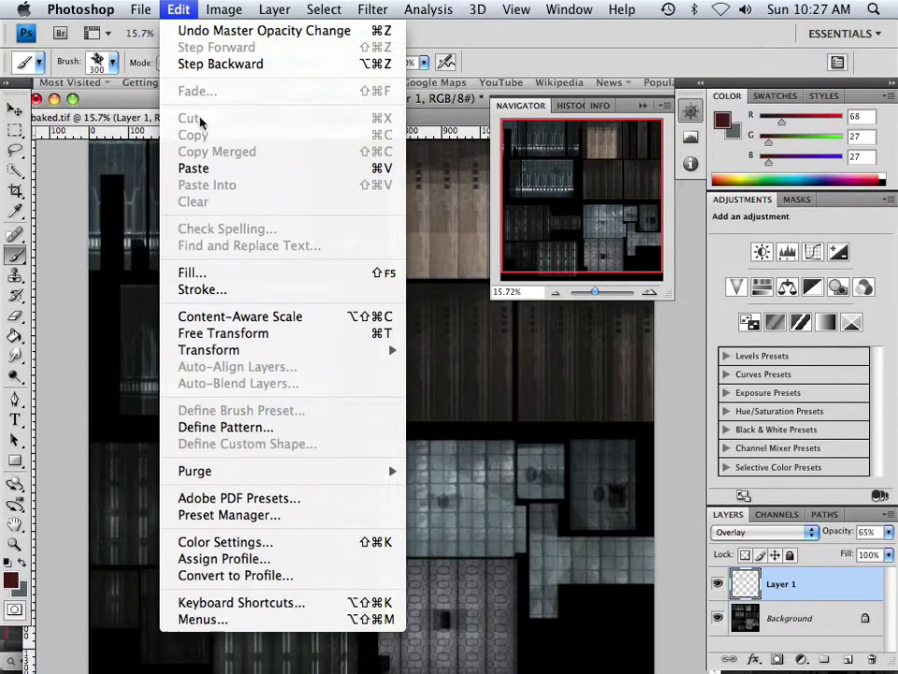
left_click(206, 169)
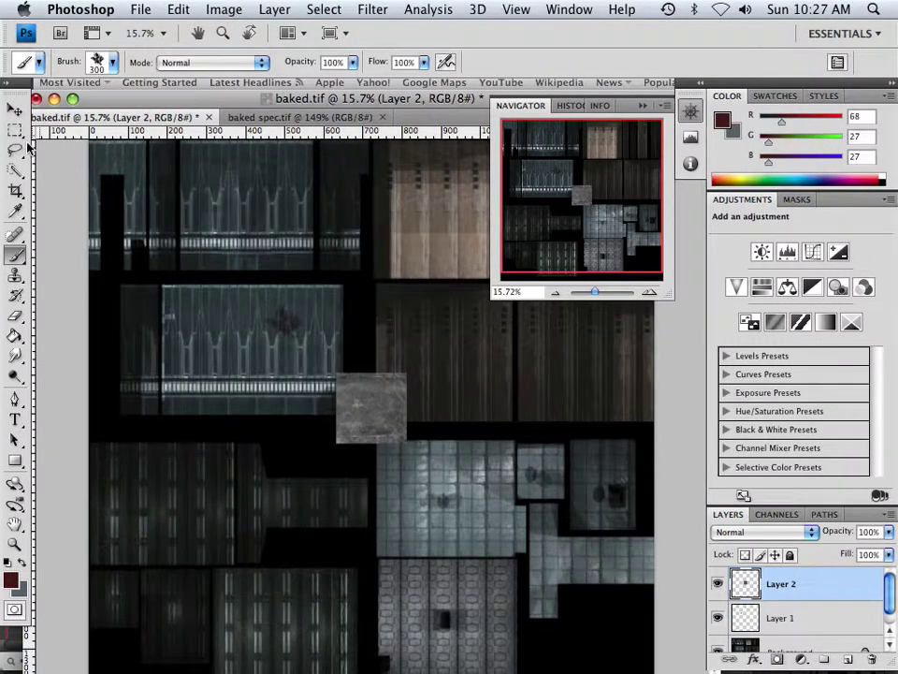
left_click(15, 110)
left_click_drag(379, 400, 131, 155)
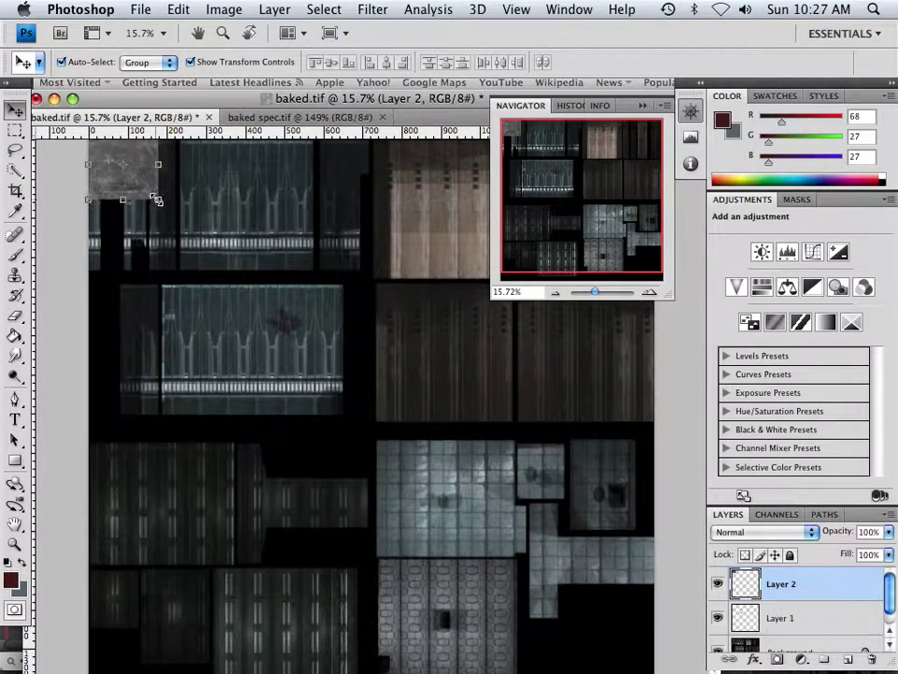
left_click_drag(158, 199, 369, 423)
left_click(17, 106)
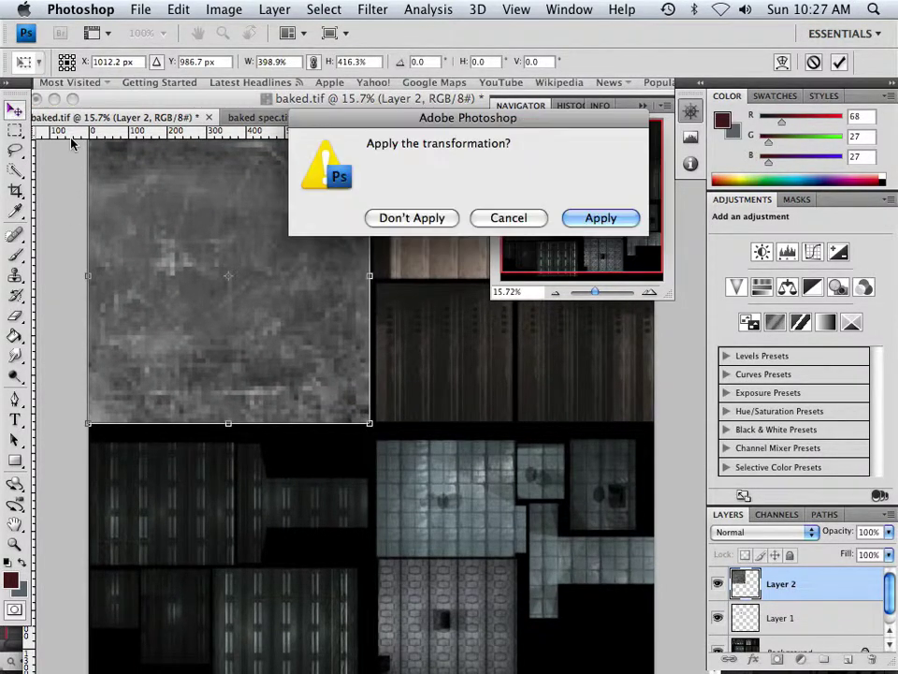
left_click(595, 221)
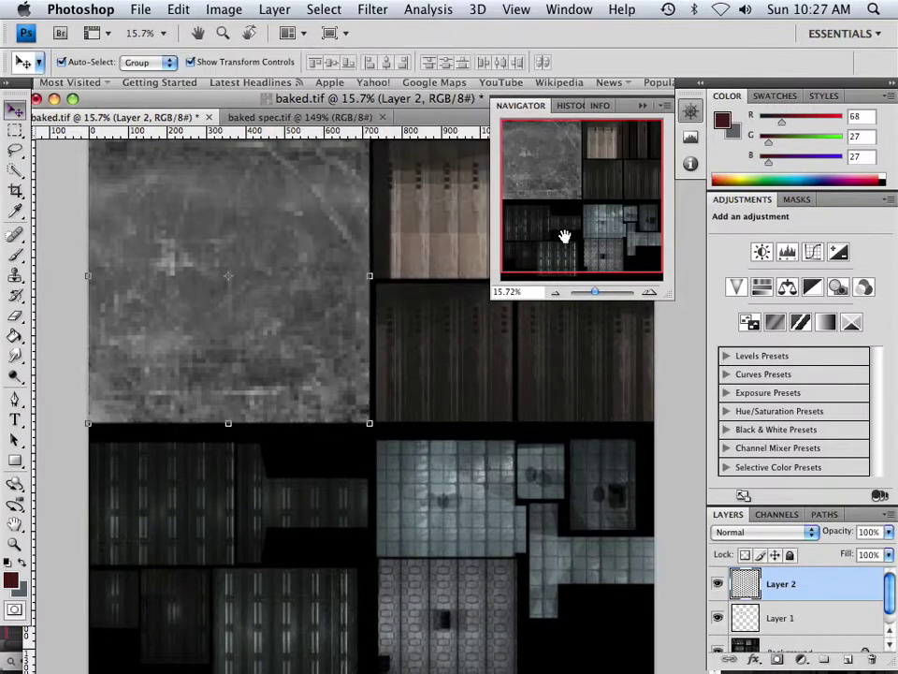
- Blend the metal layer in Overlay mode at 35% opacity
left_click(789, 532)
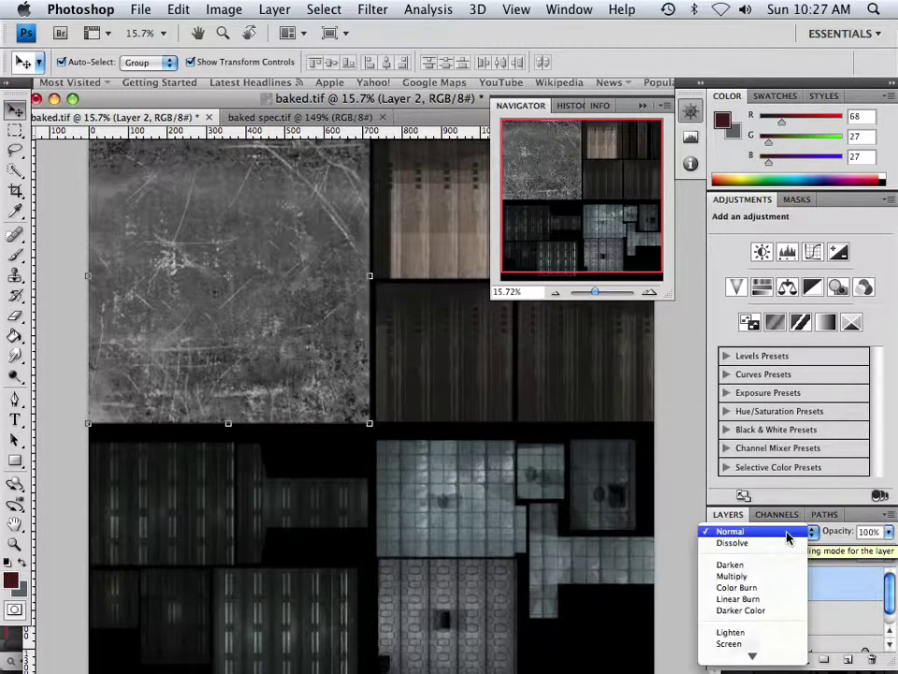
left_click(733, 577)
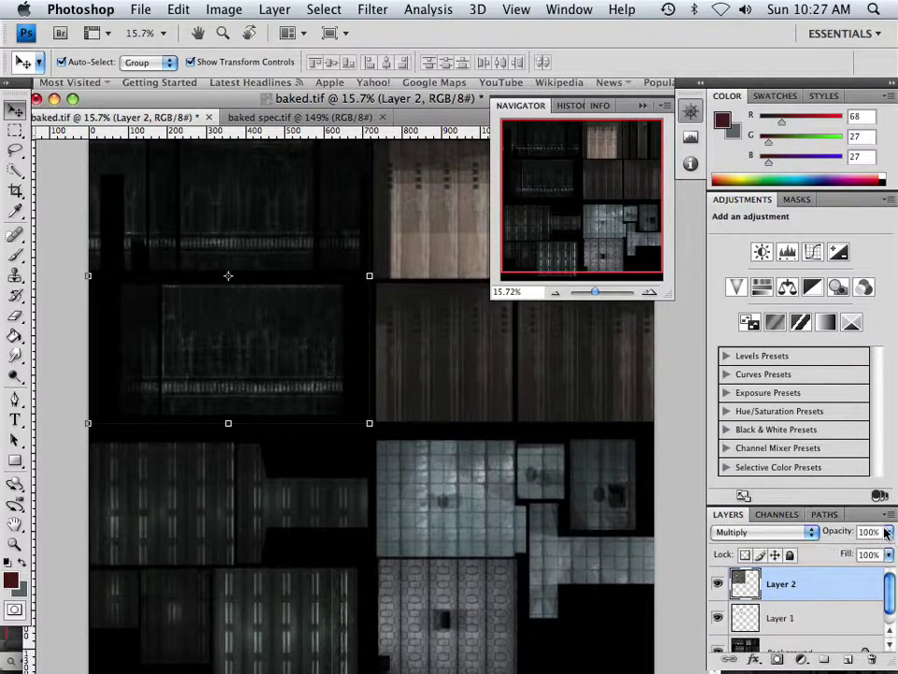
left_click(803, 532)
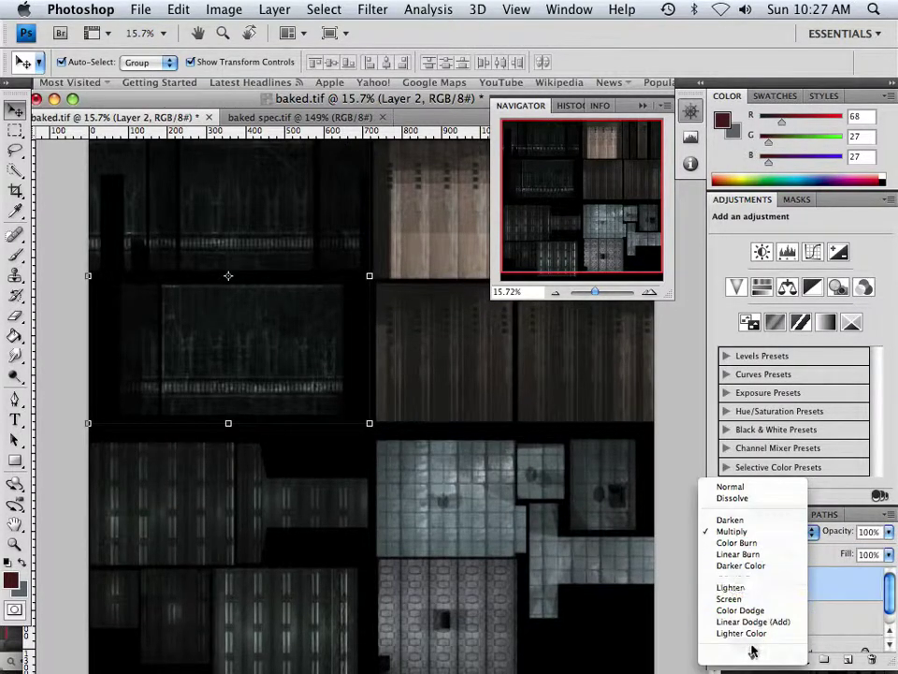
left_click(758, 564)
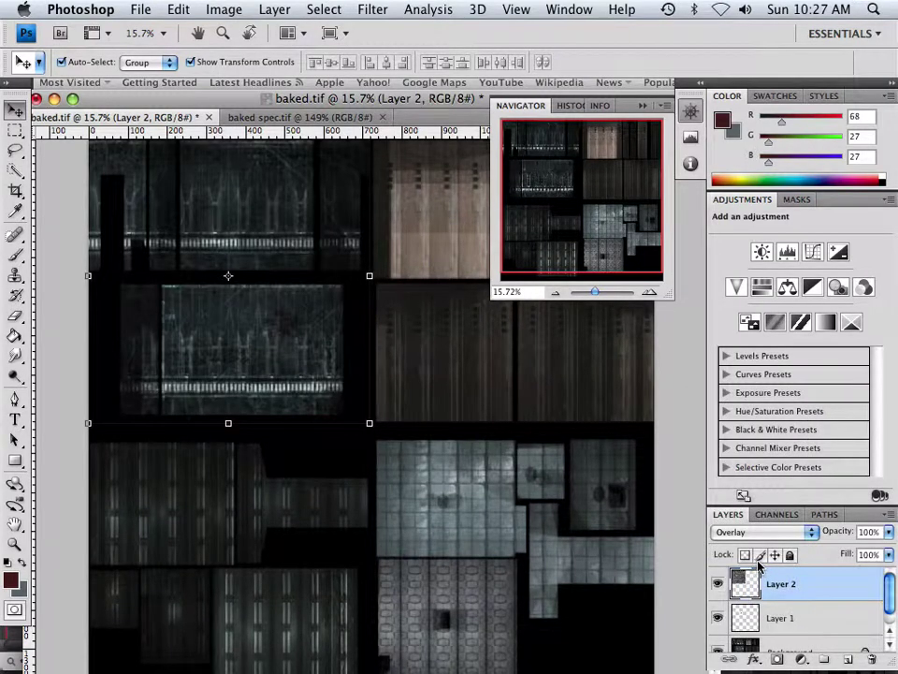
left_click(889, 531)
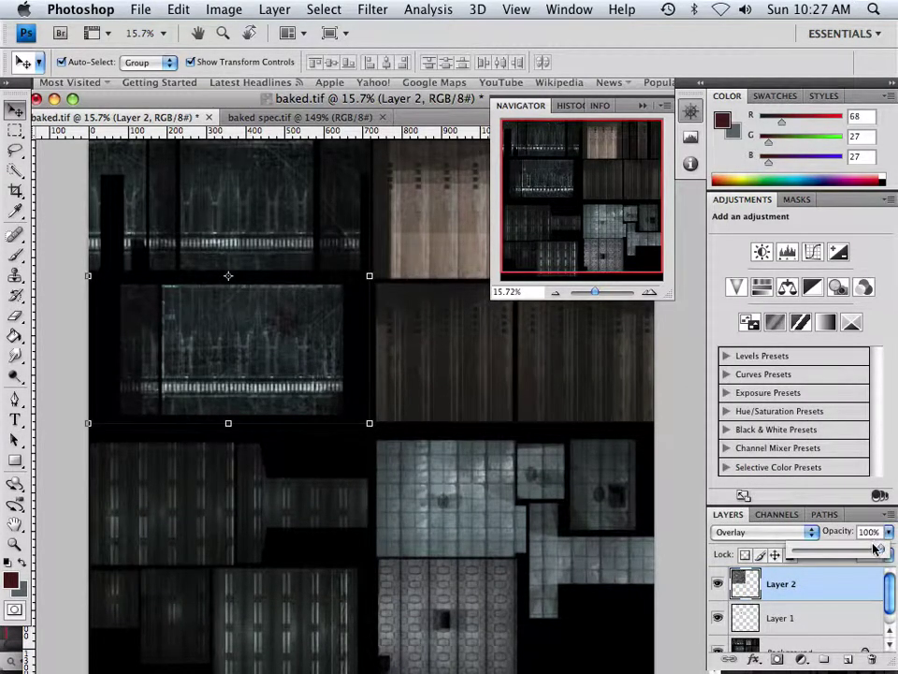
left_click_drag(827, 554, 822, 551)
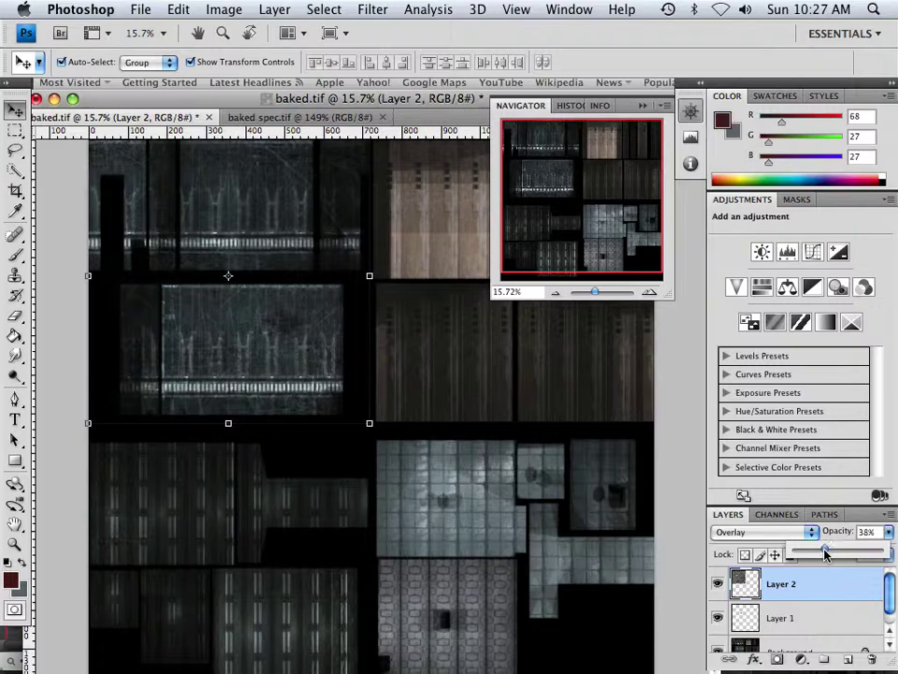
left_click_drag(600, 295, 610, 295)
left_click_drag(576, 208, 553, 171)
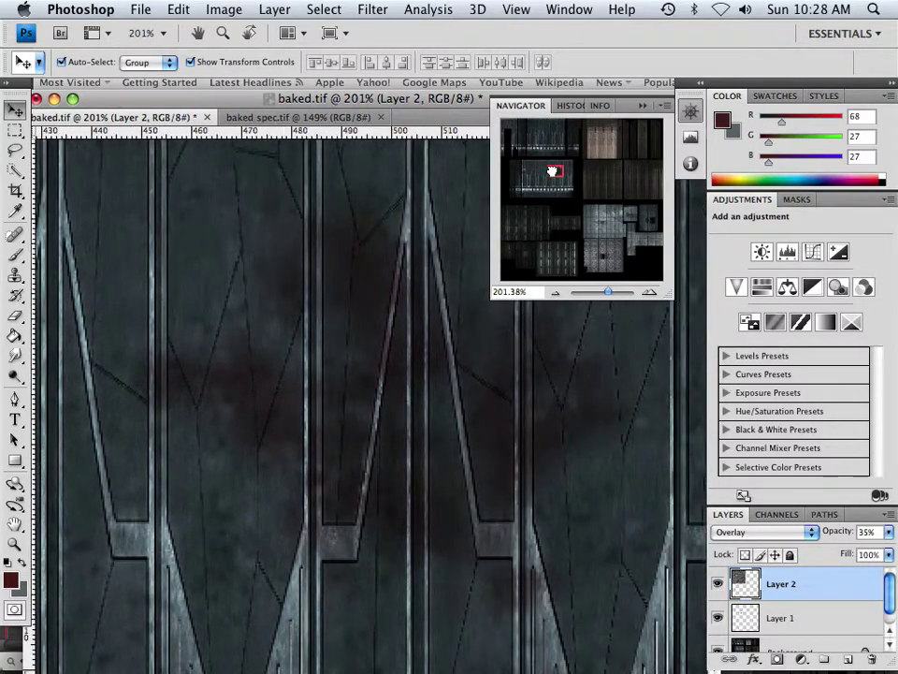
- Save over baked.tif as a TIFF with layers kept, replacing the existing file
left_click(138, 9)
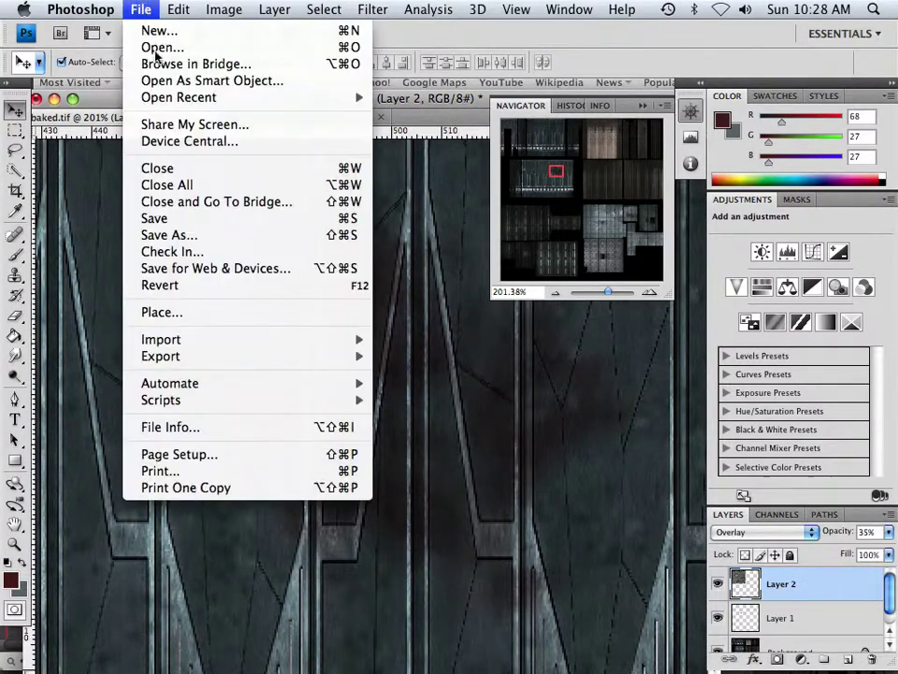
left_click(212, 235)
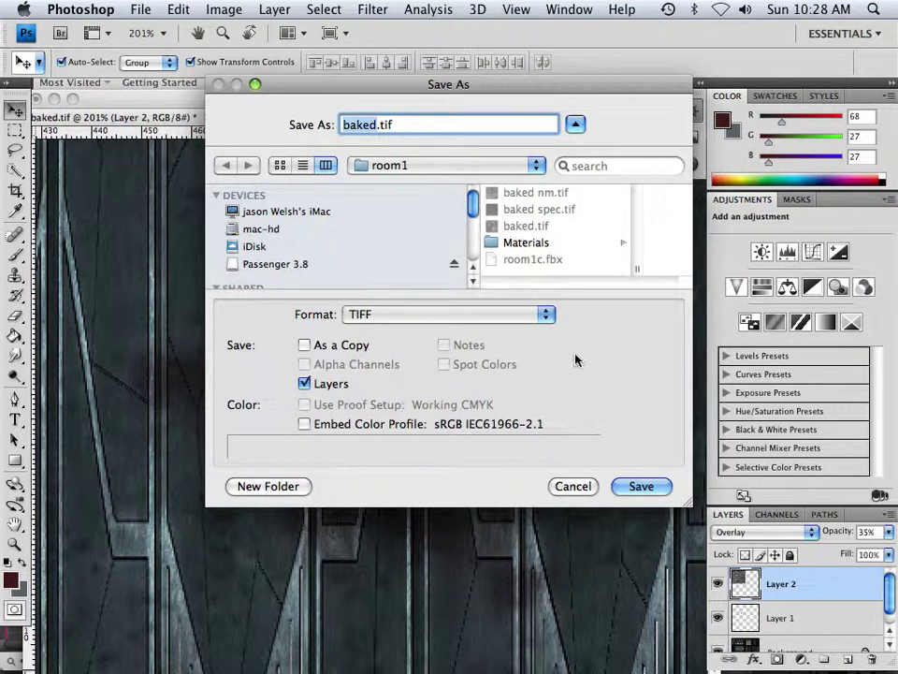
left_click(636, 486)
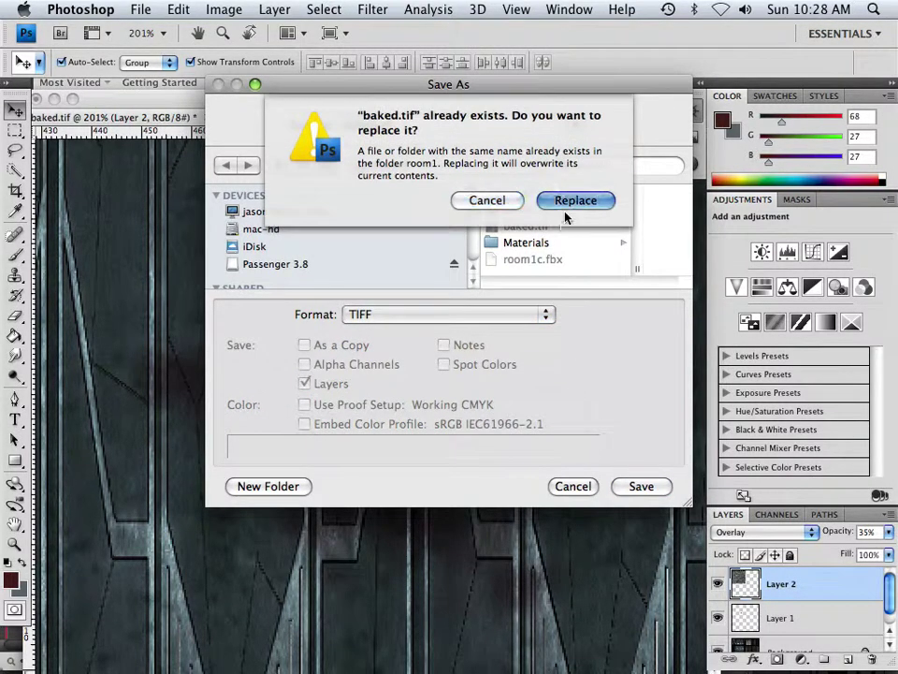
left_click(577, 199)
left_click(567, 132)
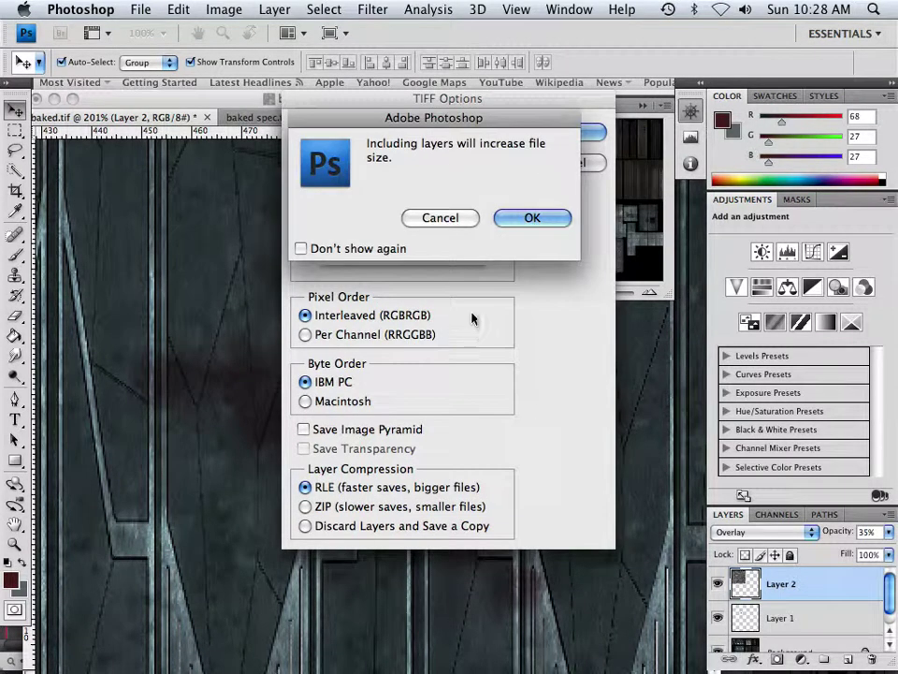
left_click(526, 220)
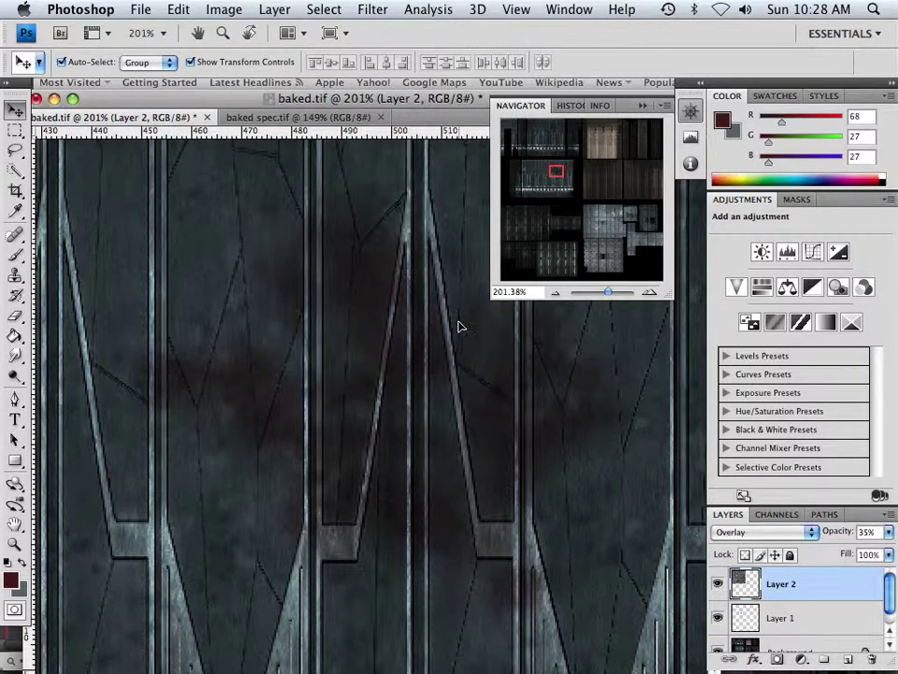
mouse_move(505, 666)
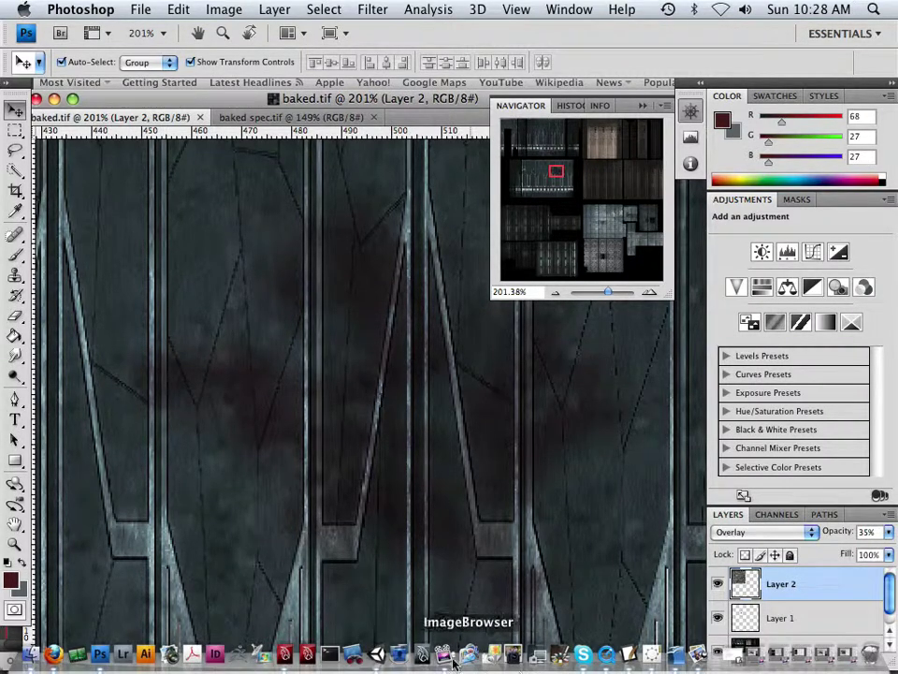
- Bring up Unity with the rooms.unity scene and its baked-texture material
left_click(377, 657)
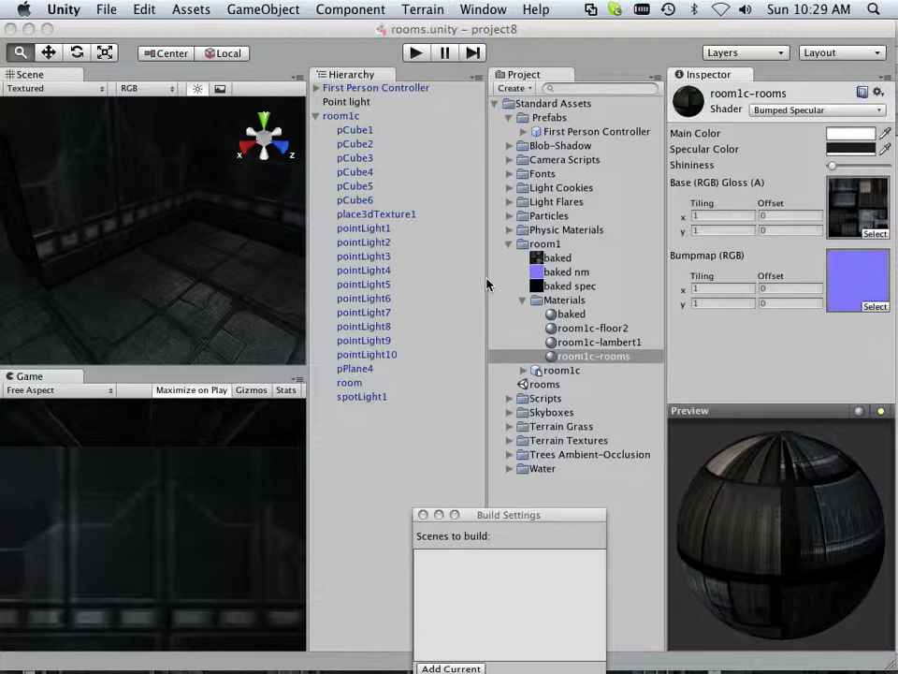
- Start play mode and walk forward through the corridors into the dark room
left_click(417, 52)
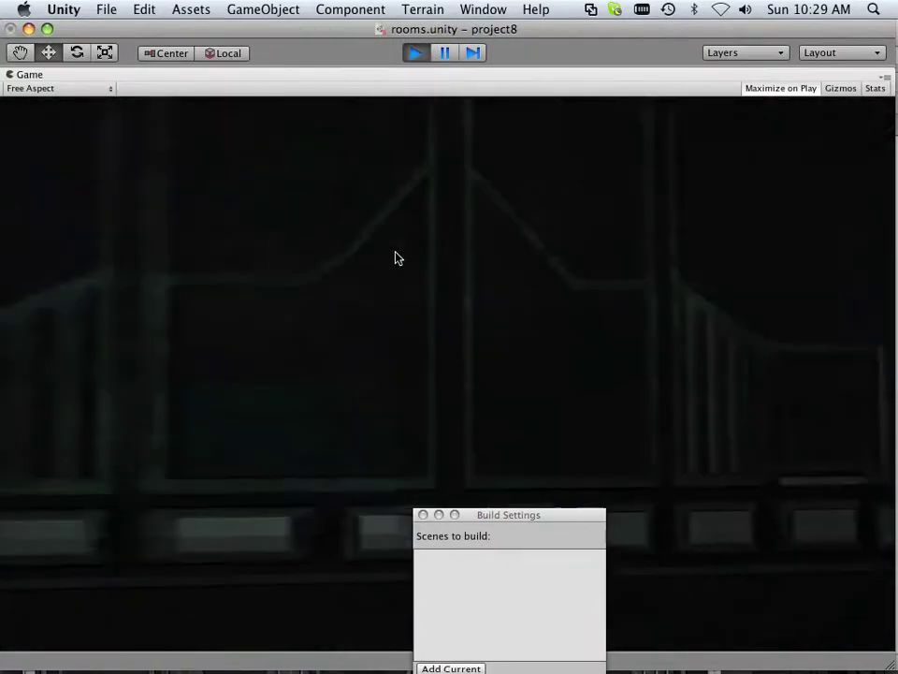
key("w")
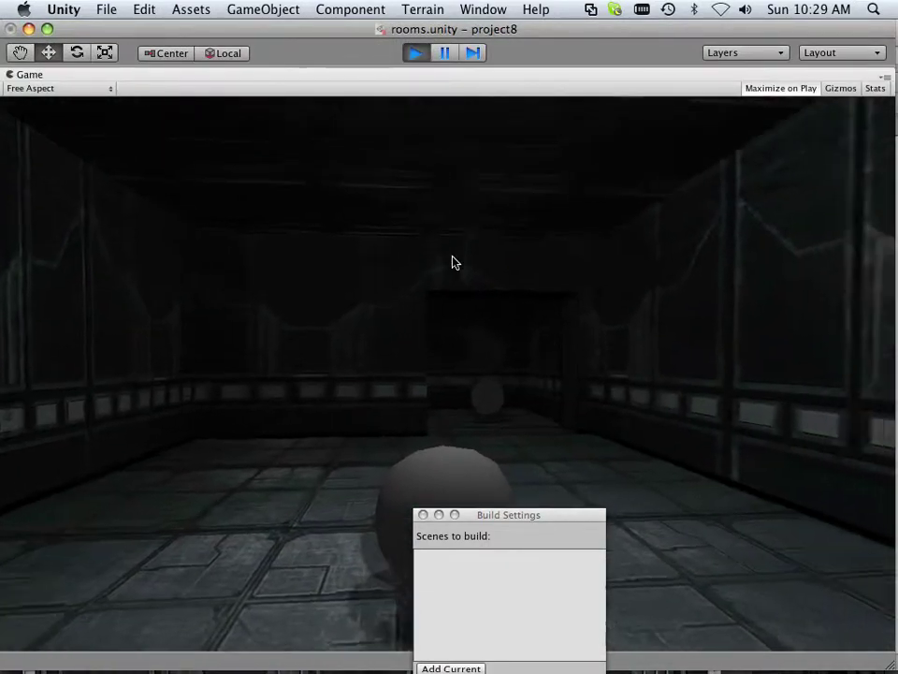
key("w")
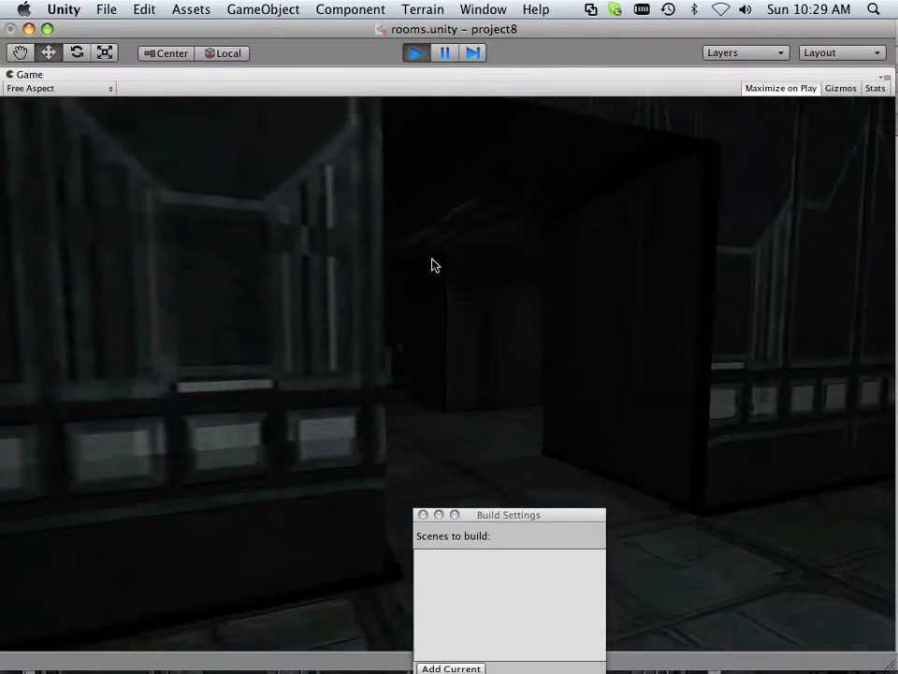
key("w")
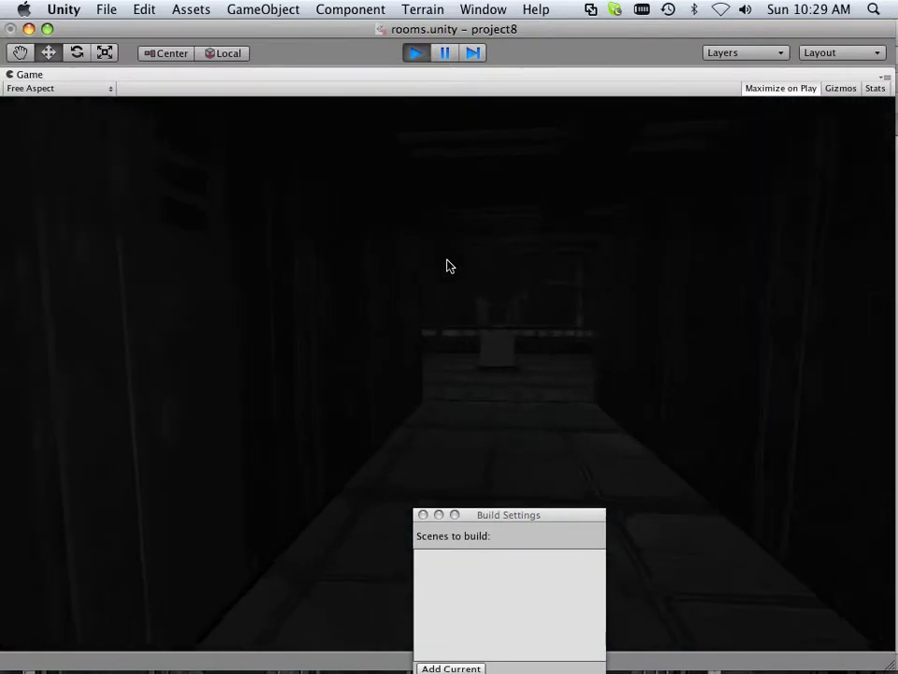
key("w")
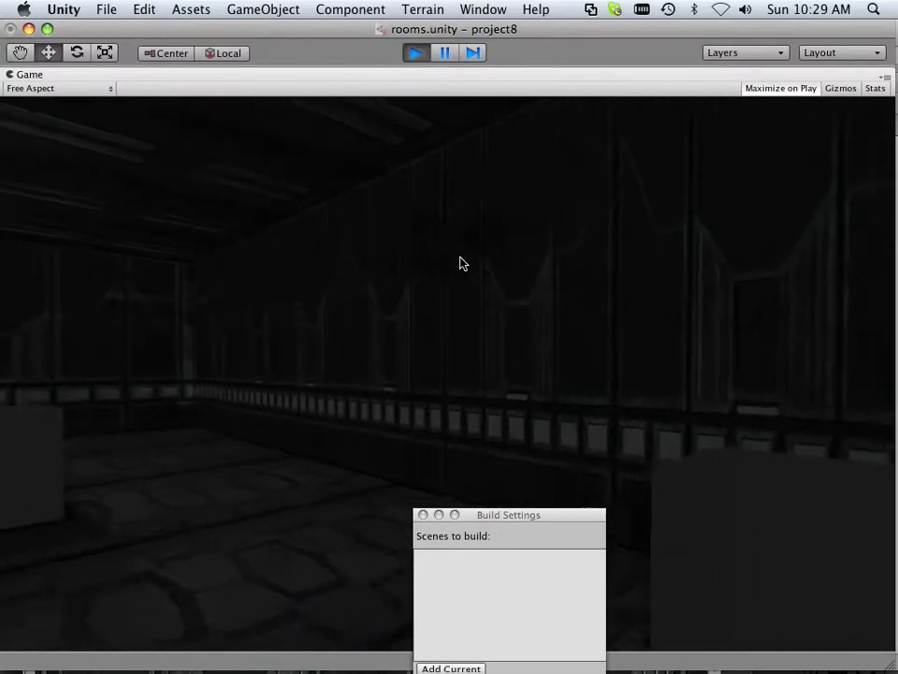
key("w")
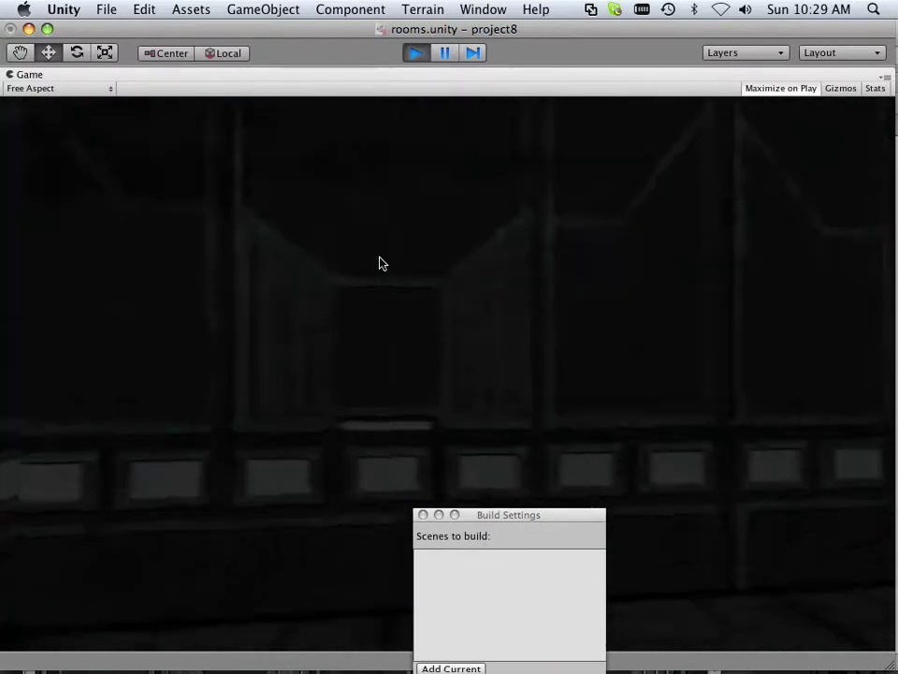
key("w")
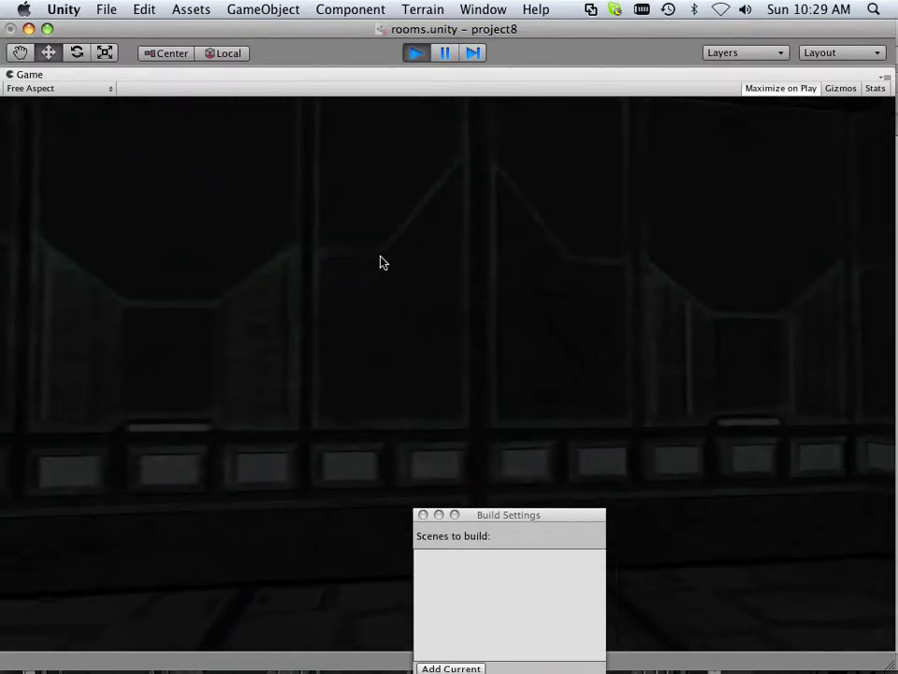
key("w")
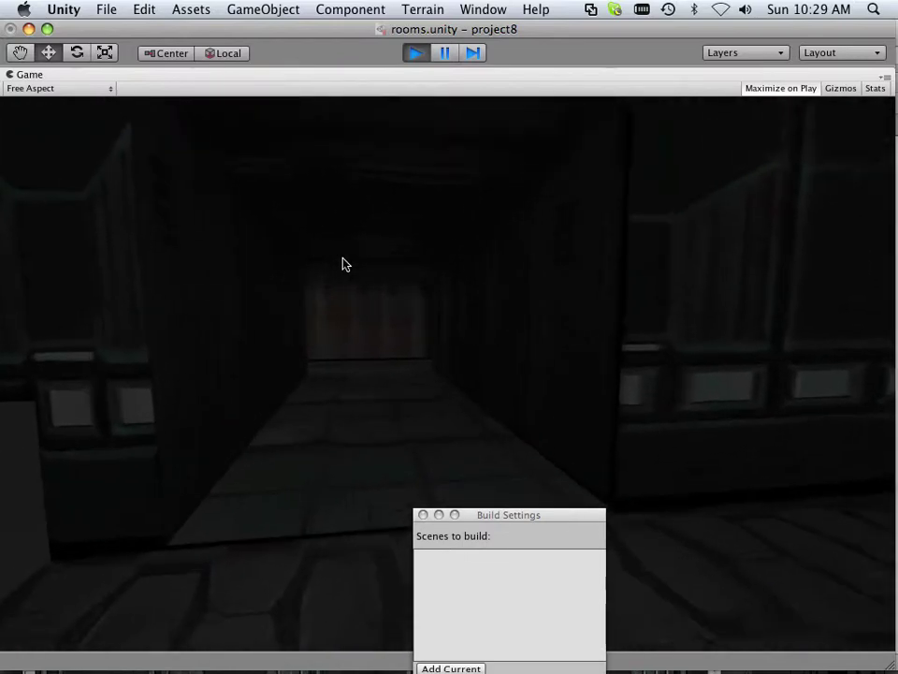
key("w")
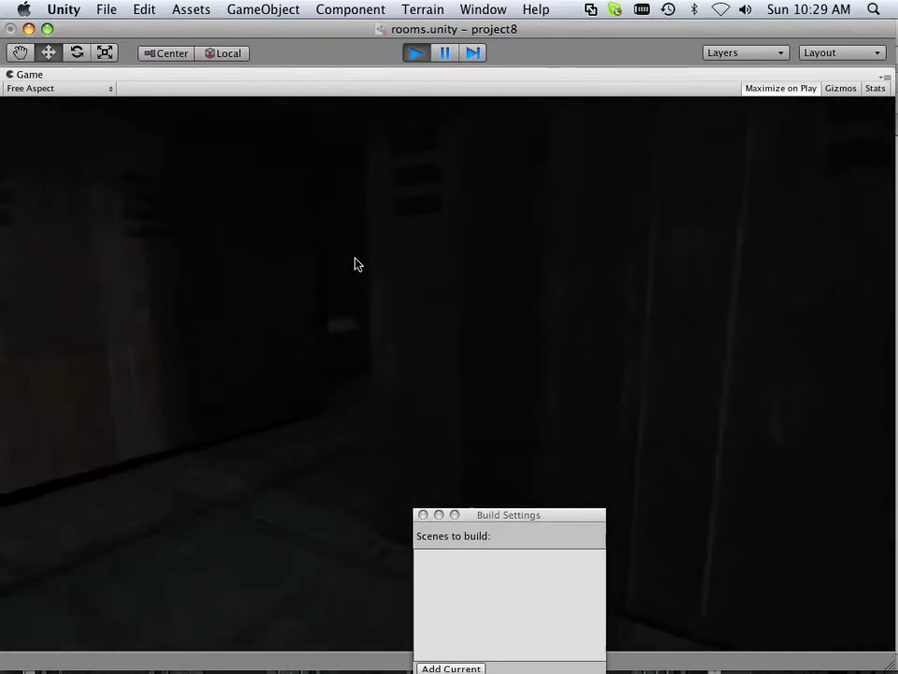
key("w")
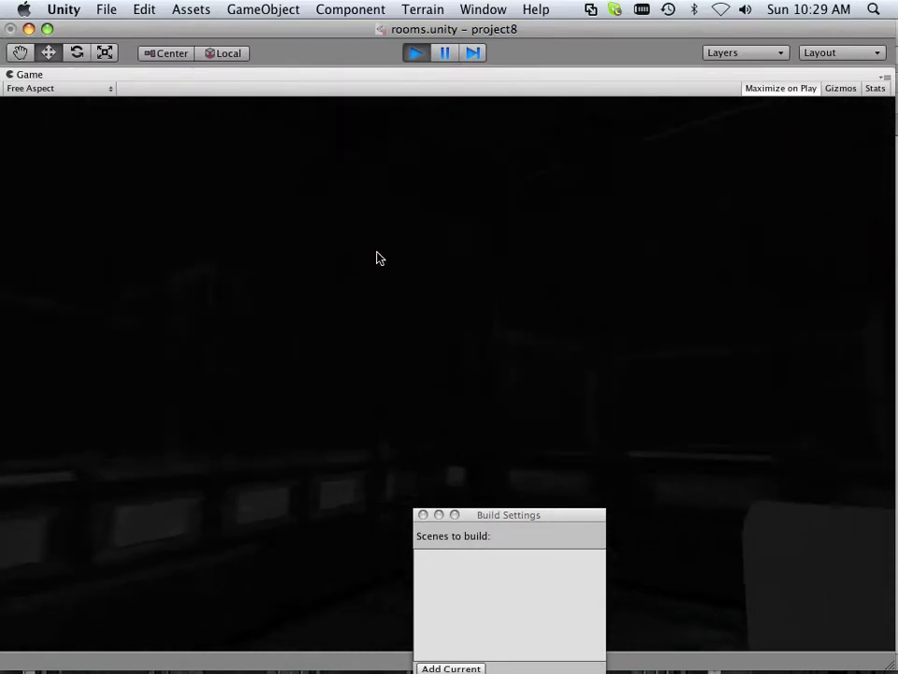
- Turn back through the corridor to view the sphere and cube rooms, then stop play mode
key("Right")
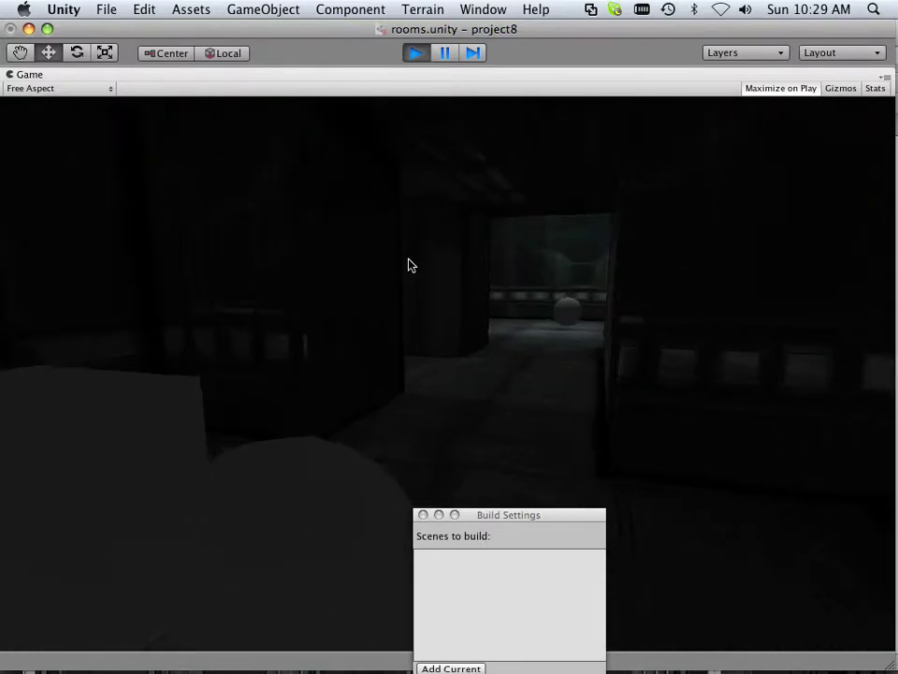
key("w")
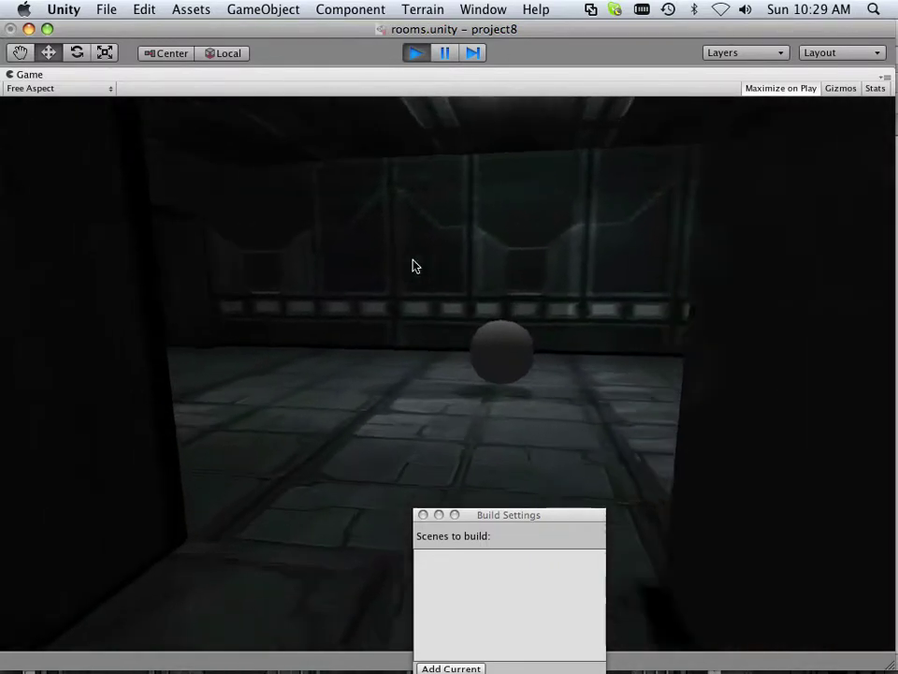
key("Right")
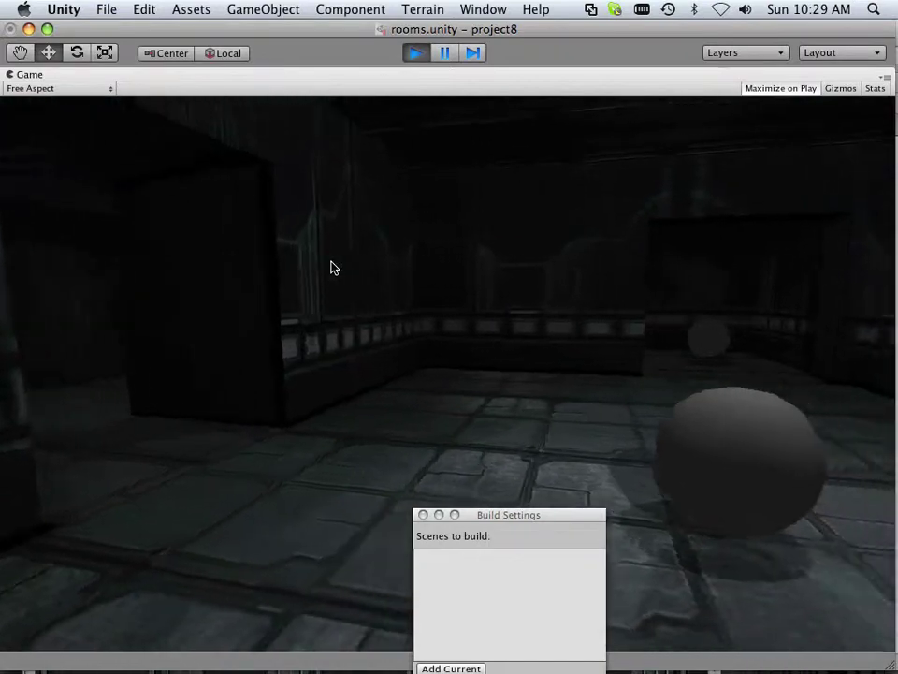
key("Right")
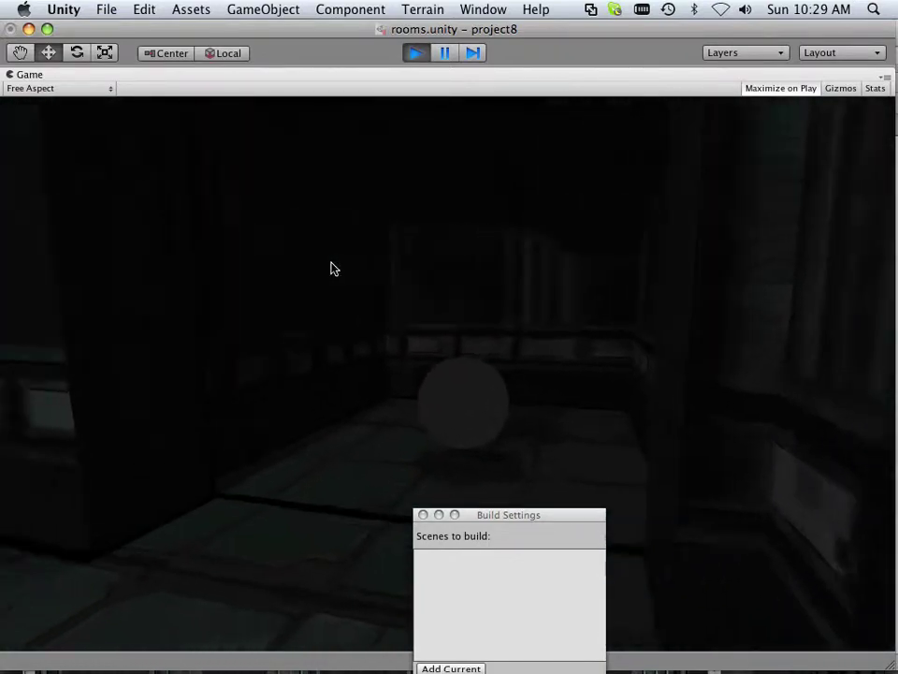
key("Right")
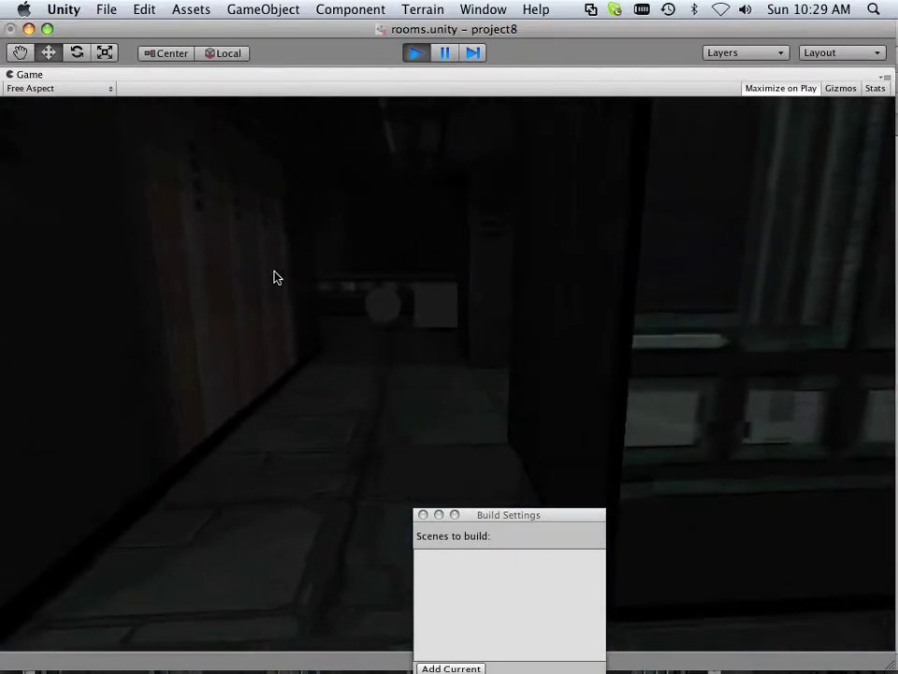
key("Right")
key("Up")
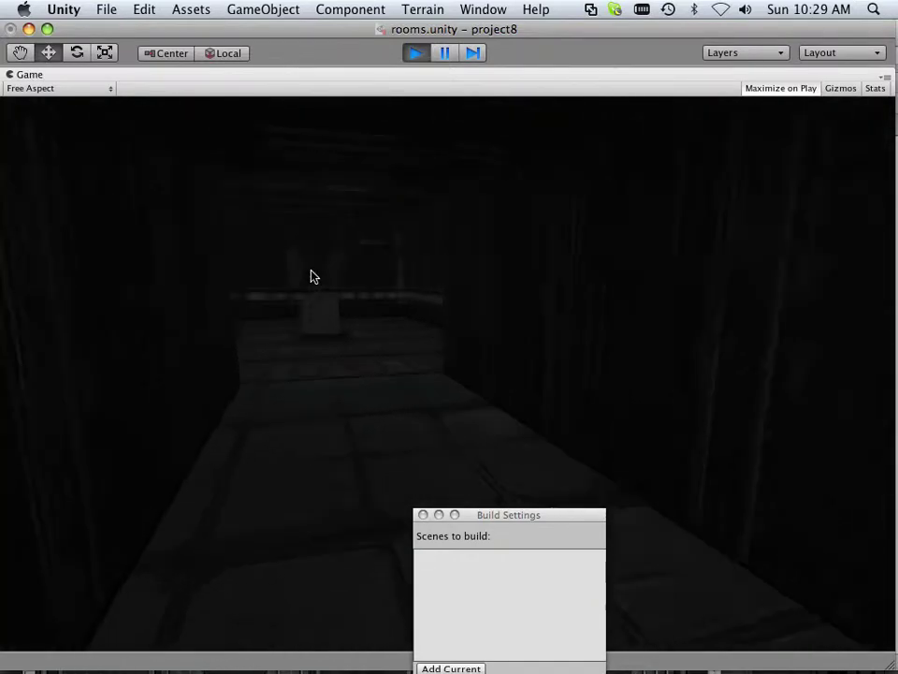
key("Up")
key("Left")
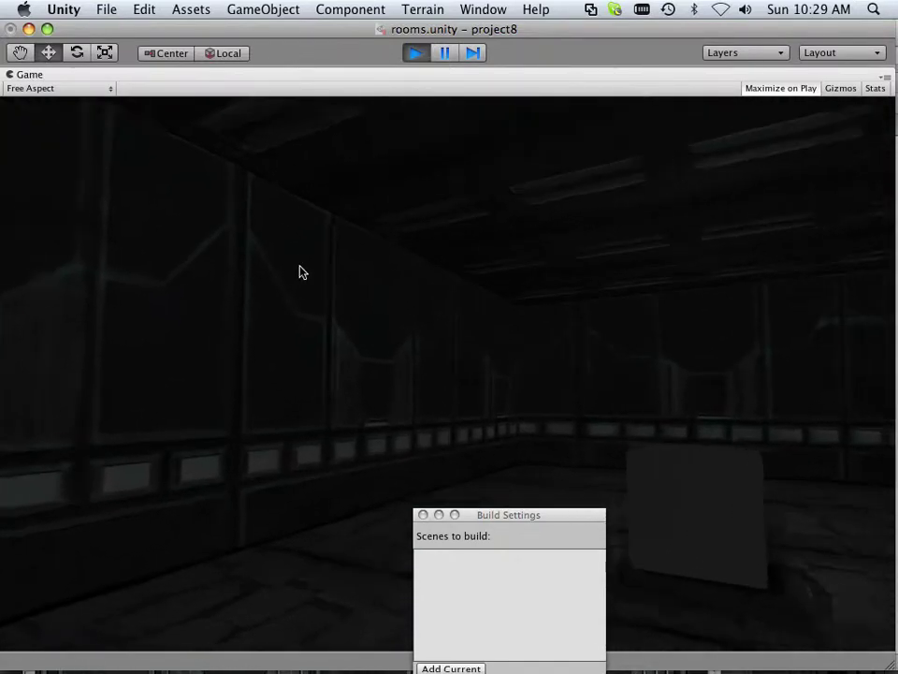
key("Right")
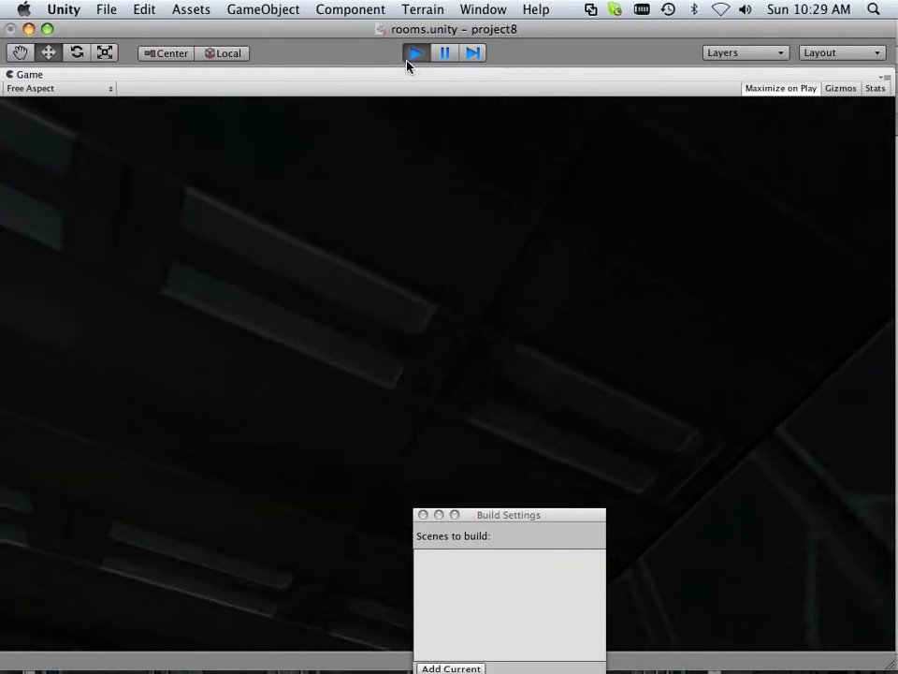
left_click(412, 55)
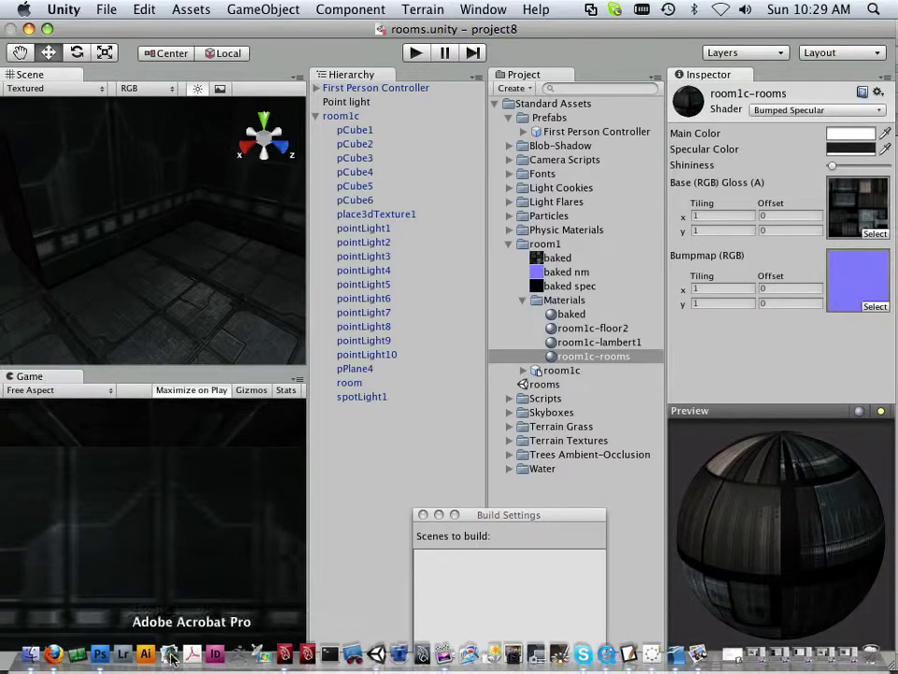
- Add Layer 3 in Photoshop and fill it with a grey-blue sampled from the texture
left_click(98, 658)
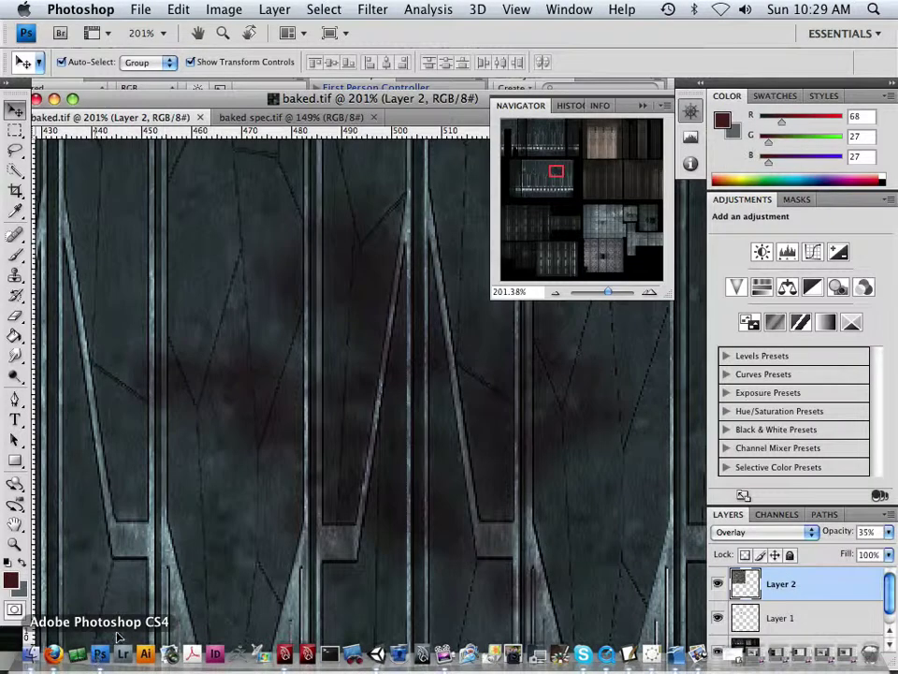
left_click_drag(613, 296, 596, 293)
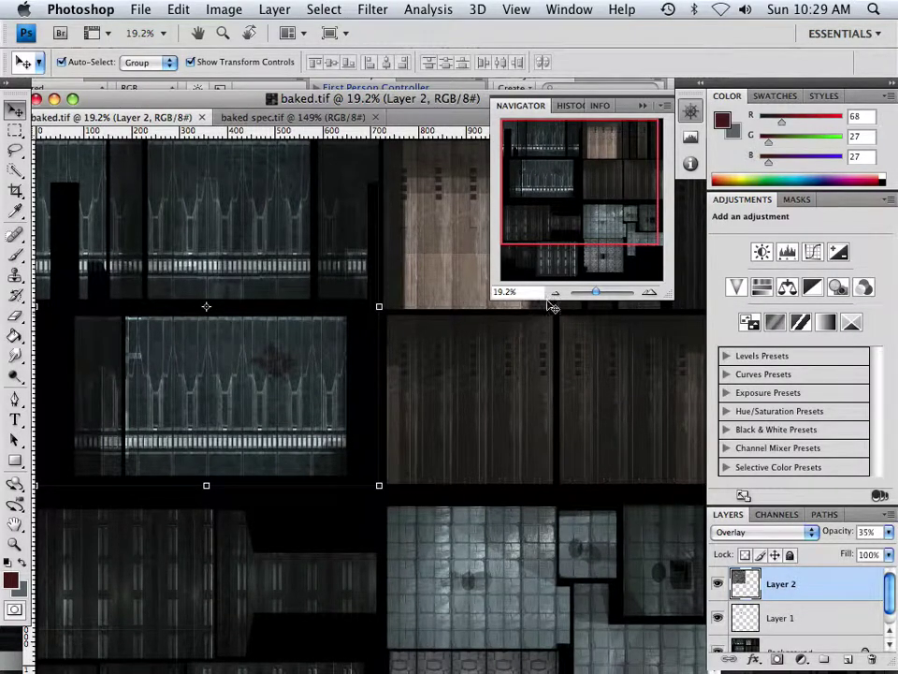
left_click_drag(591, 291, 596, 293)
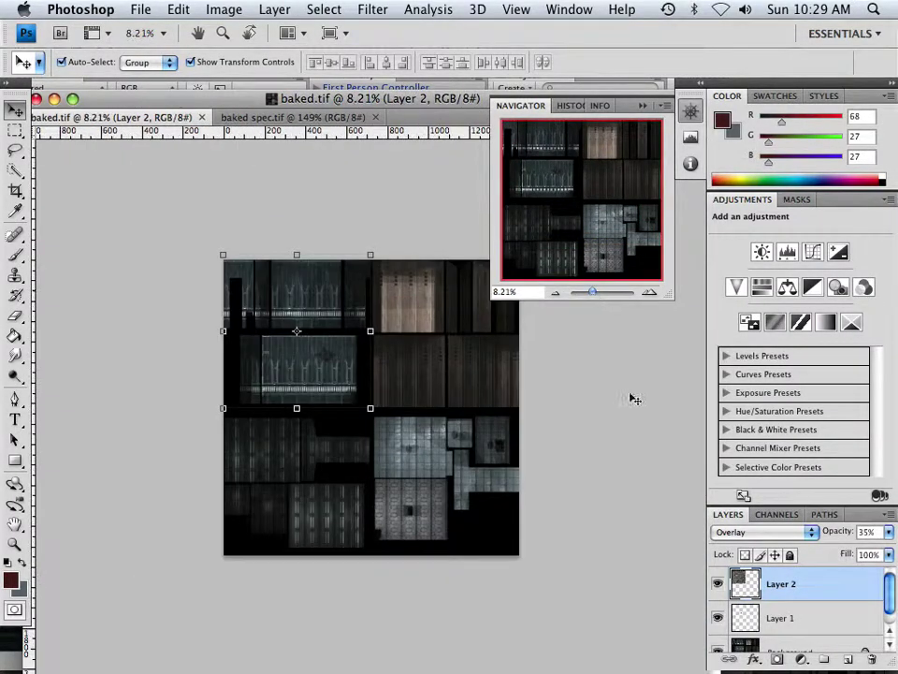
left_click(849, 662)
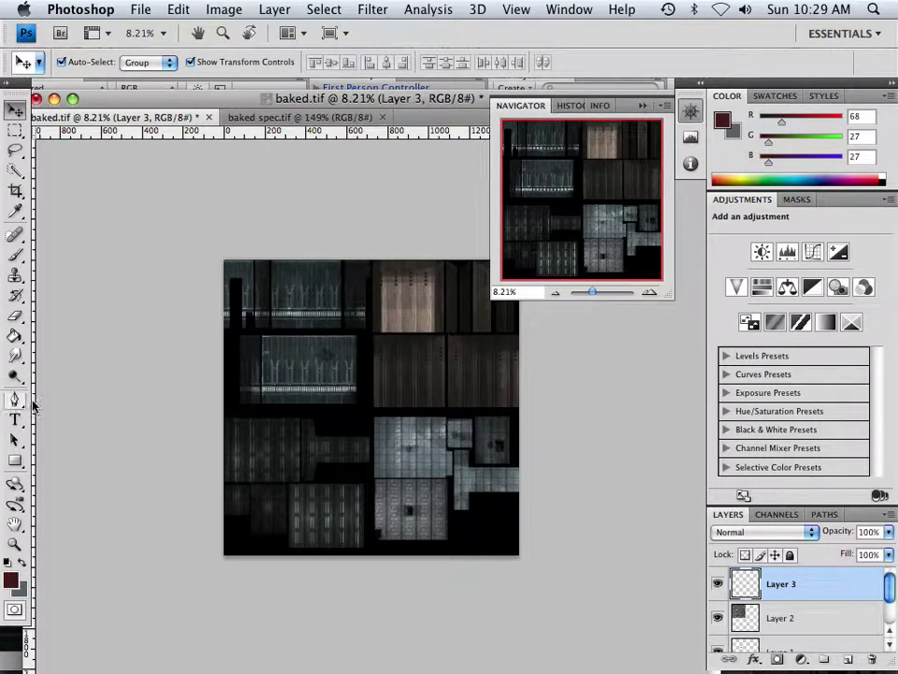
left_click(14, 335)
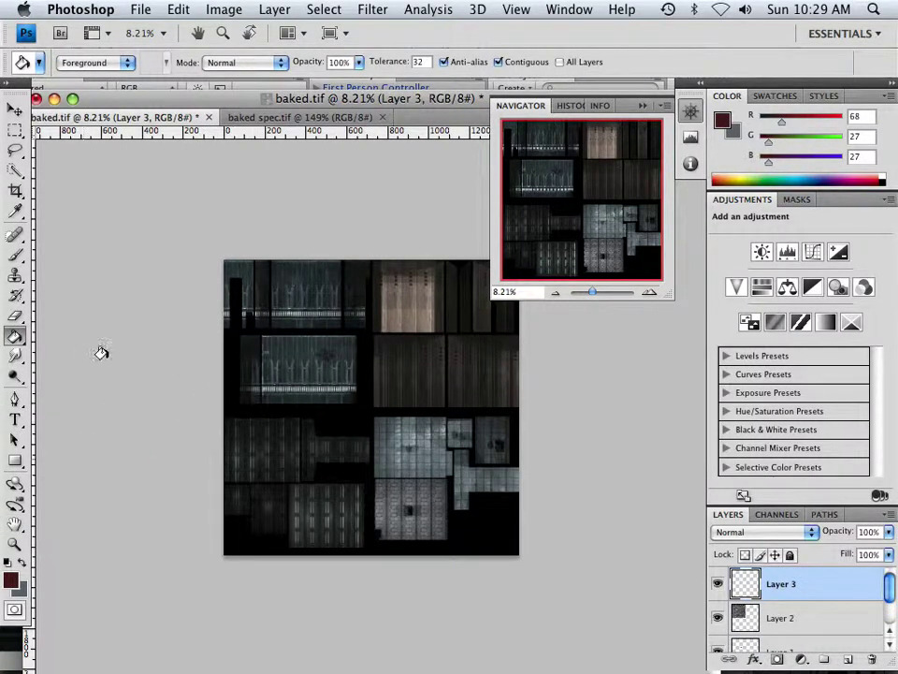
left_click(293, 350, "alt")
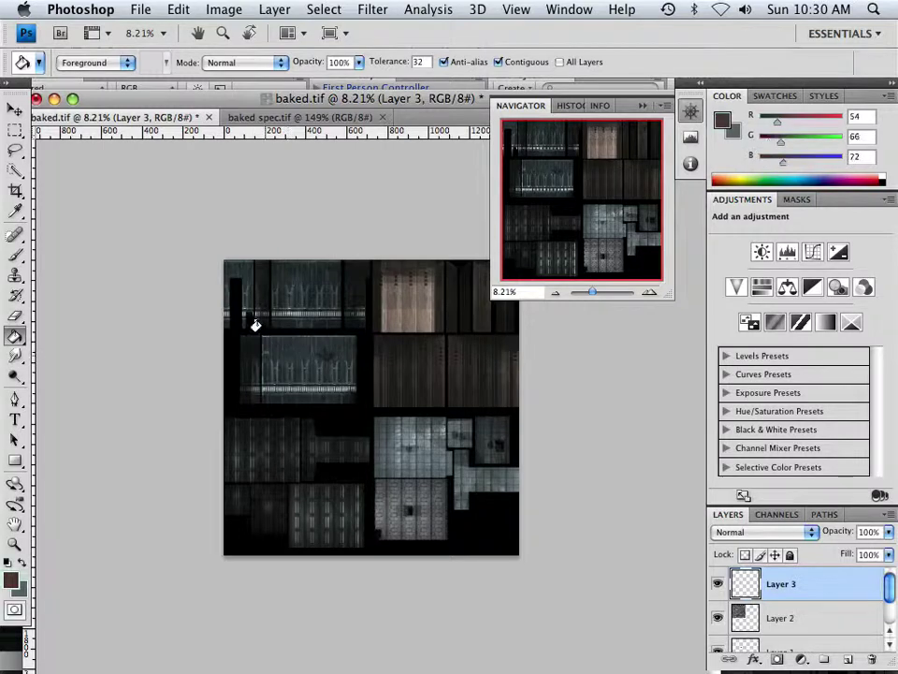
left_click(264, 332)
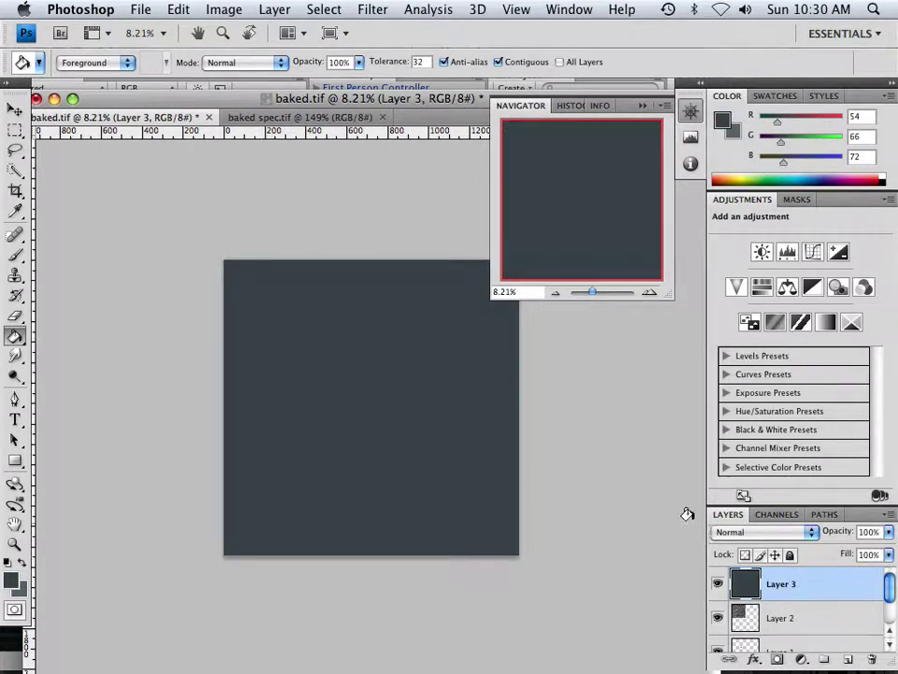
- Fade the grey-blue Layer 3 to 13% opacity
left_click(889, 531)
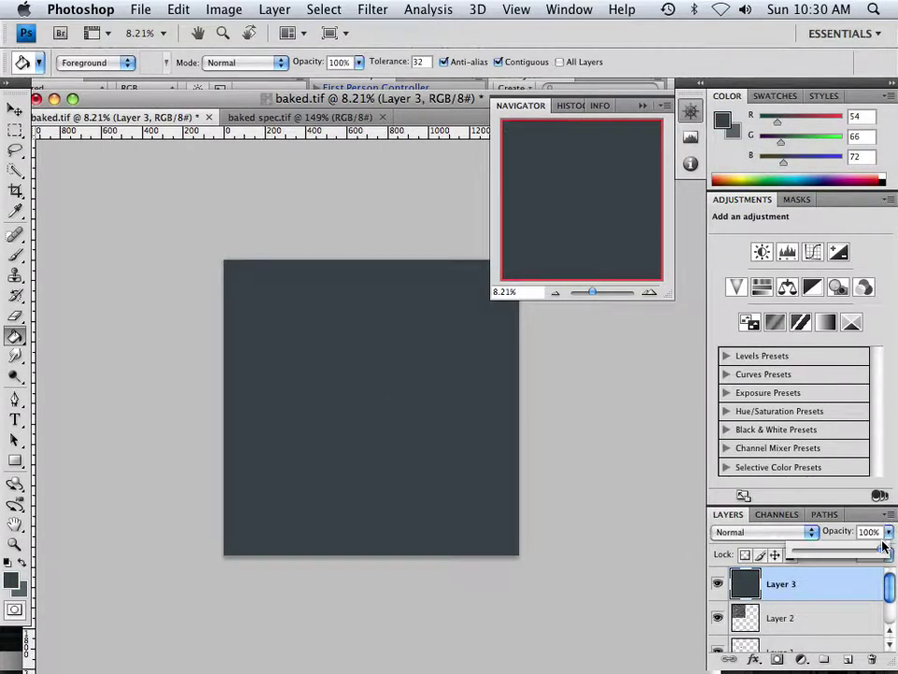
left_click_drag(829, 554, 810, 555)
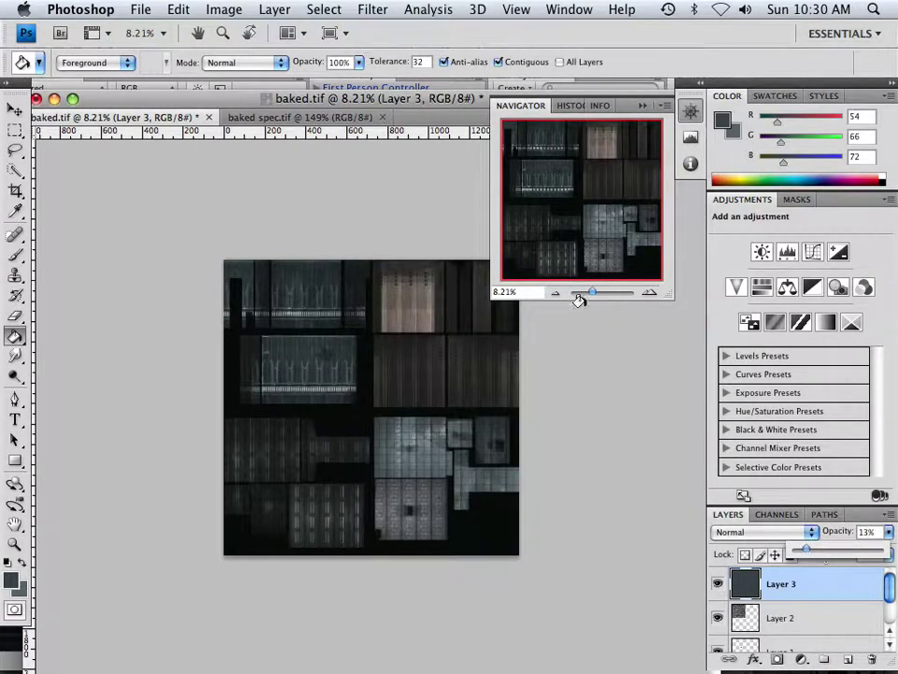
left_click_drag(594, 298, 599, 295)
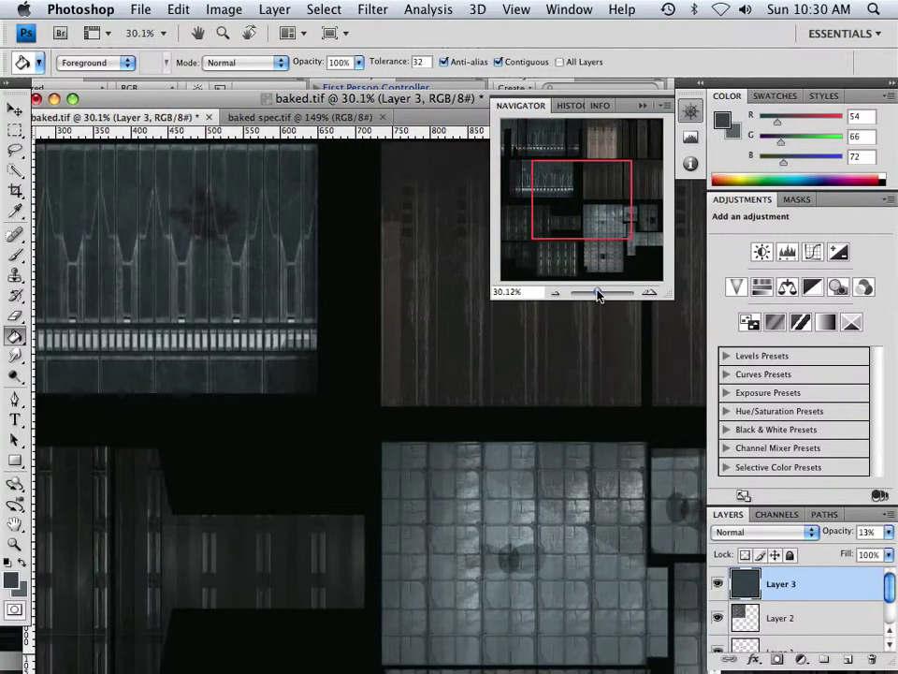
left_click_drag(571, 196, 592, 197)
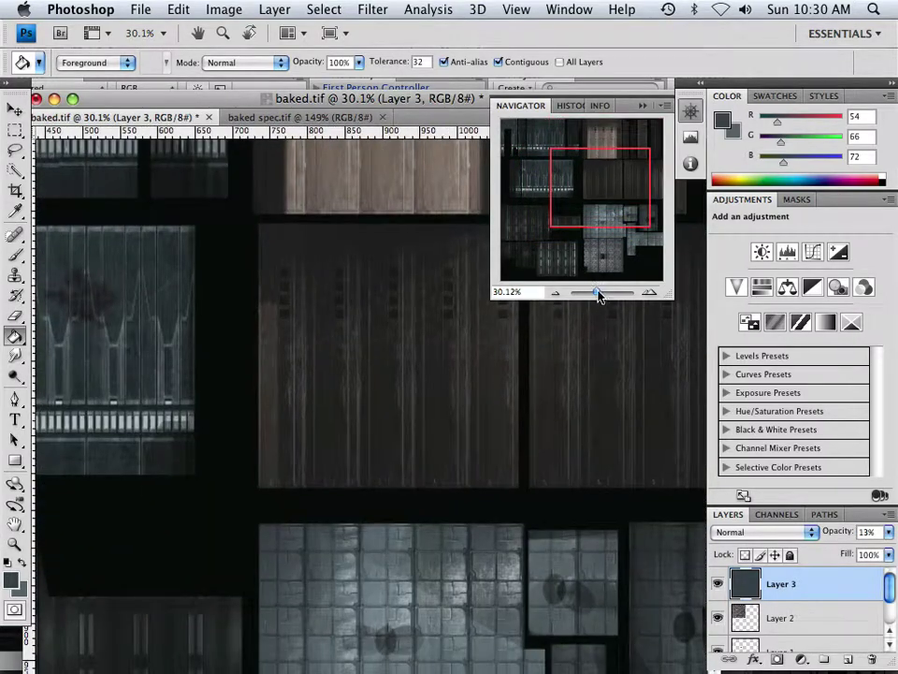
left_click_drag(599, 296, 590, 293)
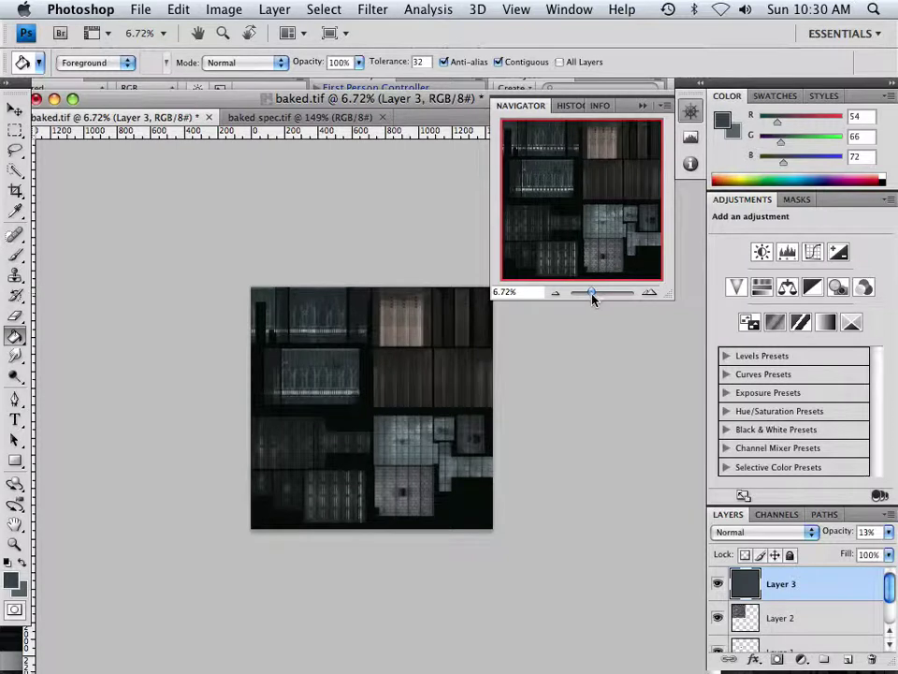